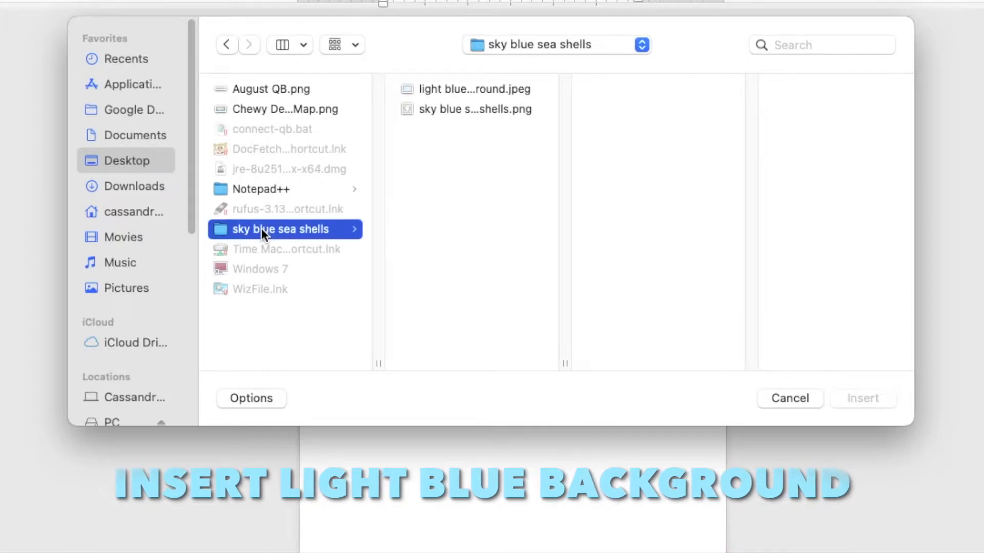
Insert light blue background.jpeg into the document and set its text wrapping to Behind Text
click(431, 87)
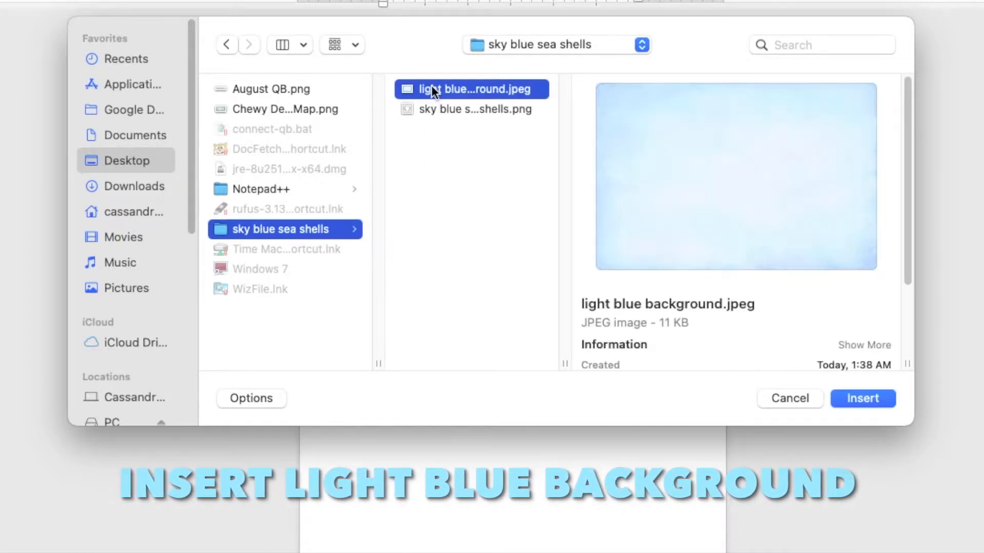
click(867, 398)
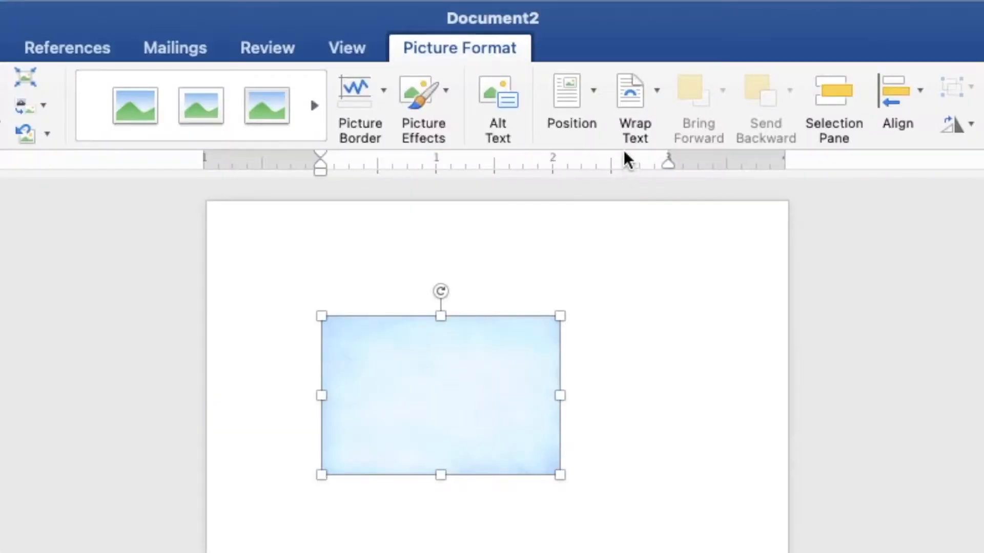
click(567, 41)
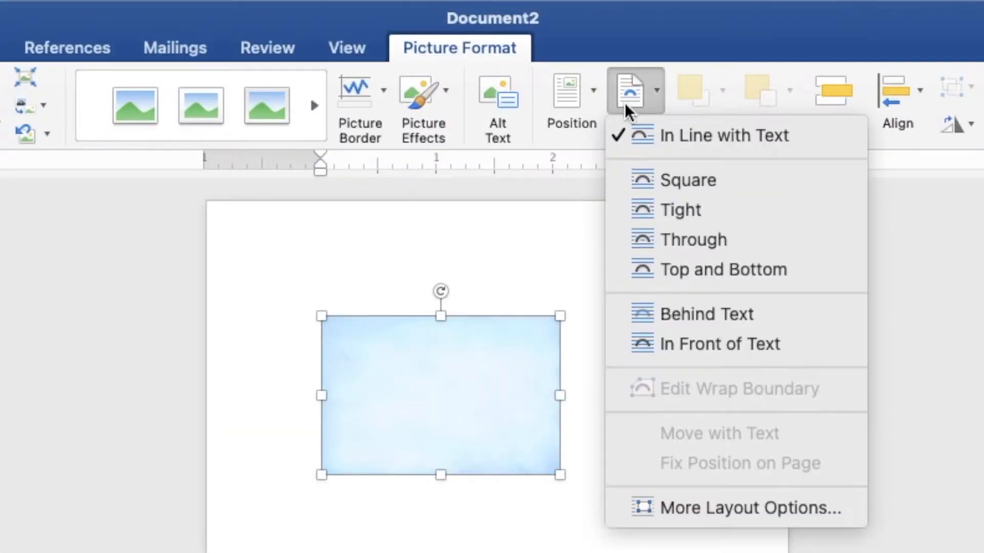
click(659, 315)
Turn the background picture to portrait in the page's upper-left corner and enlarge it to cover the whole page
drag(463, 144, 391, 152)
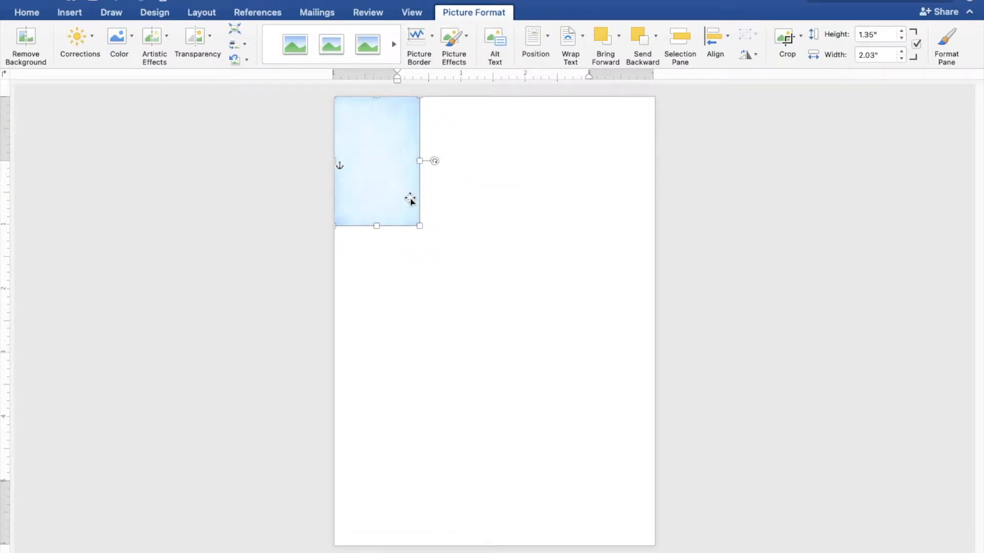
drag(420, 225, 657, 550)
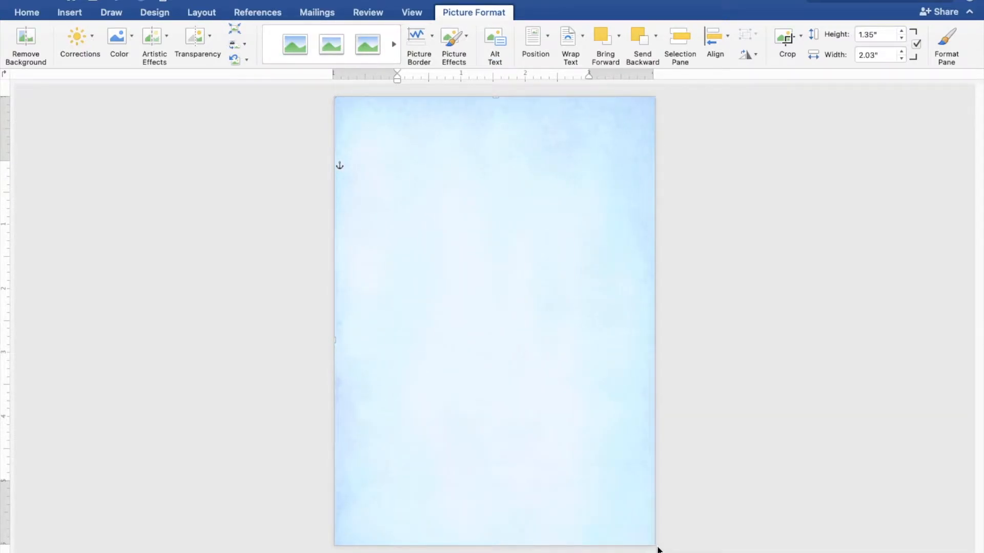
drag(489, 421, 490, 410)
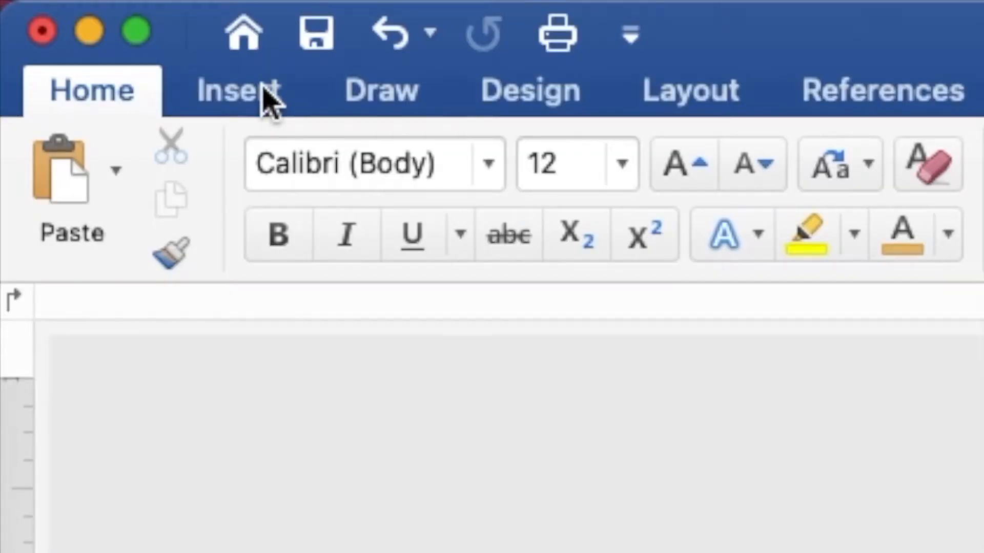
Insert the picture sky blue sea shells.png from the sky blue sea shells folder
click(77, 15)
click(490, 190)
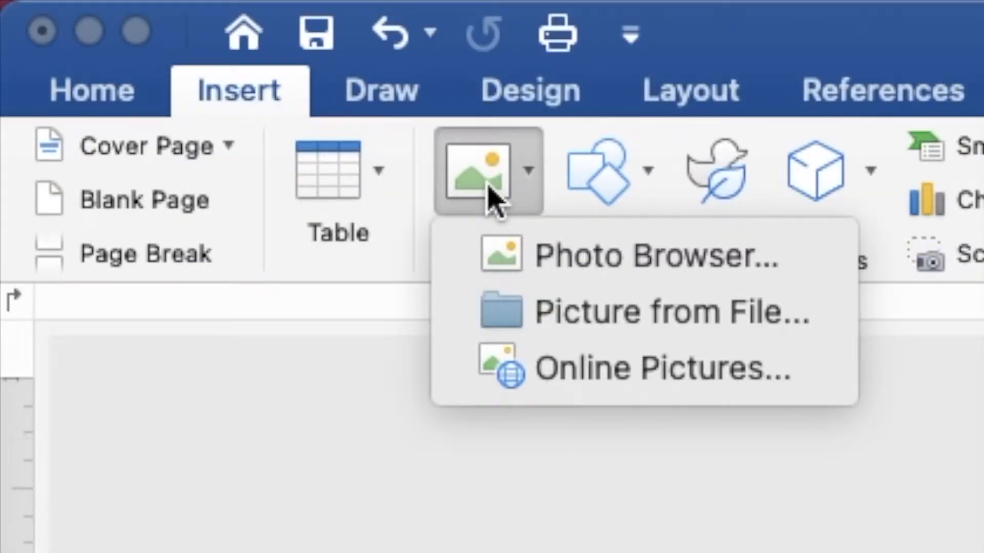
click(528, 328)
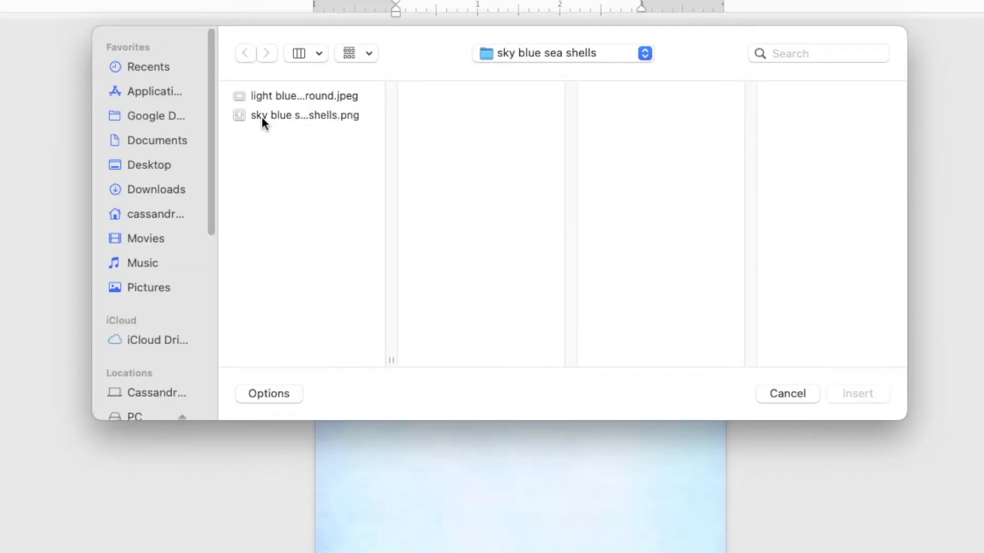
click(262, 117)
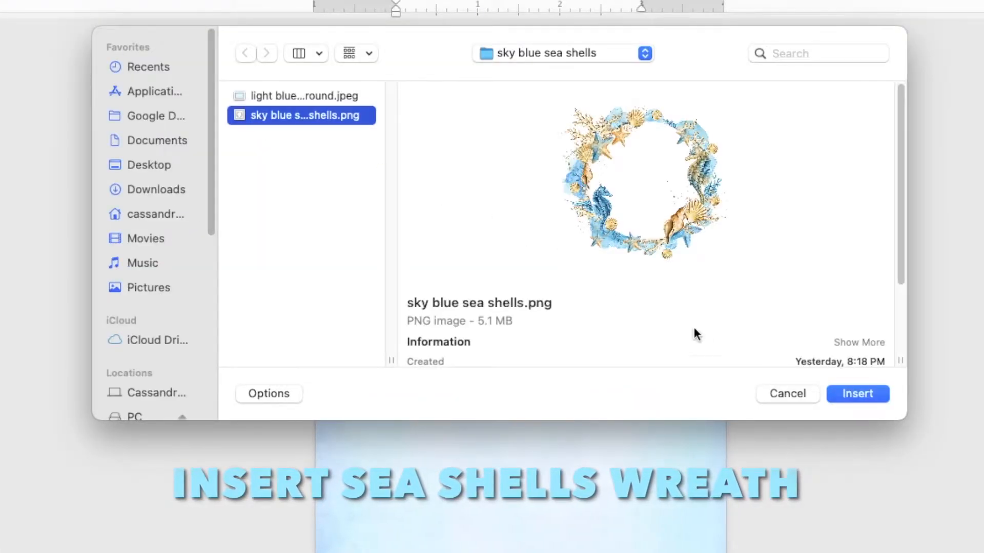
click(843, 394)
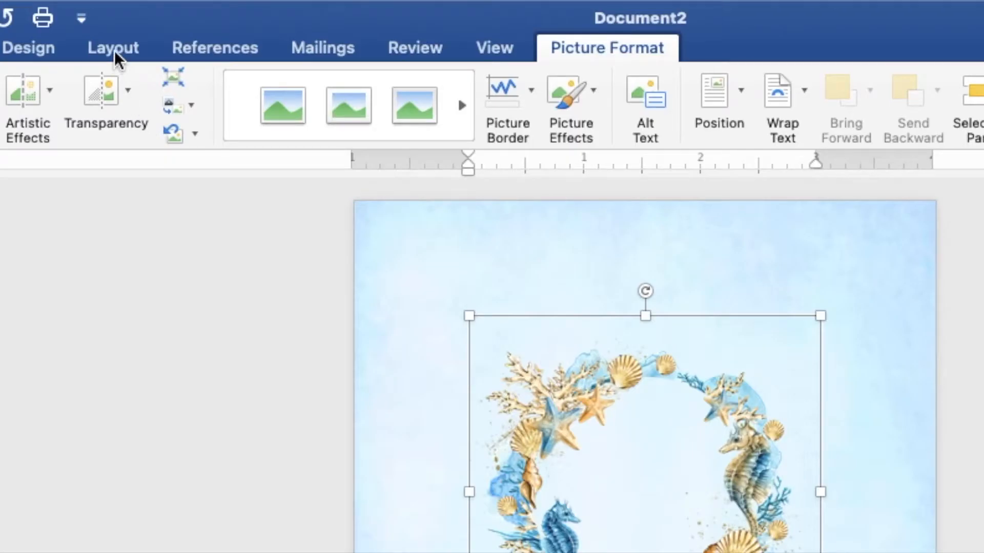
Set the sea shell wreath's text wrapping to Behind Text
click(202, 14)
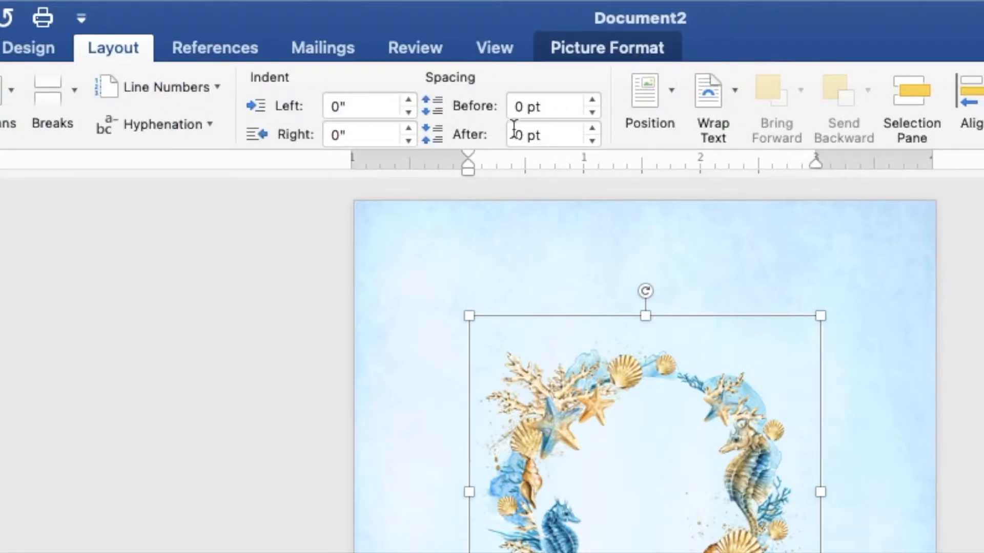
click(702, 109)
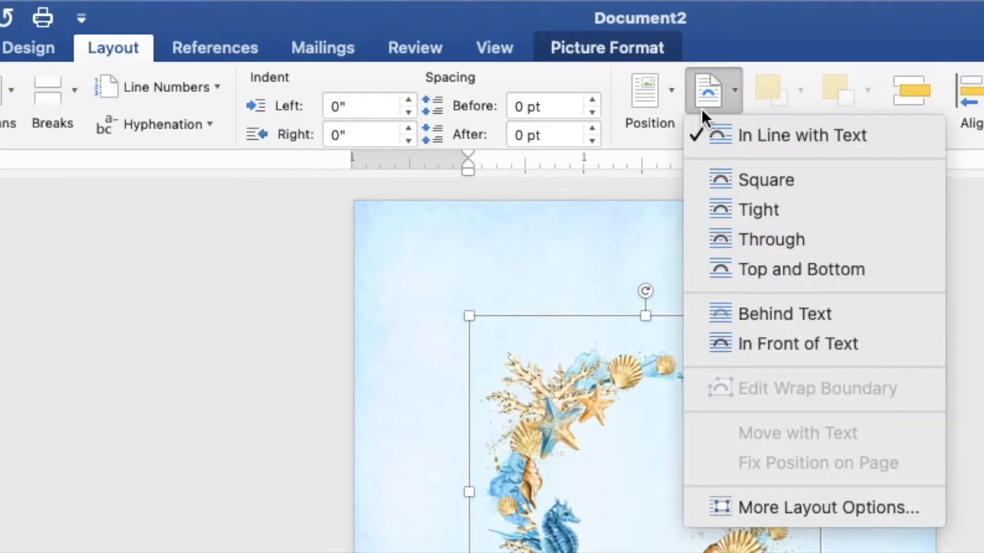
click(747, 315)
Enlarge the sea shell wreath and place it centred in the upper half of the page
drag(538, 195, 511, 148)
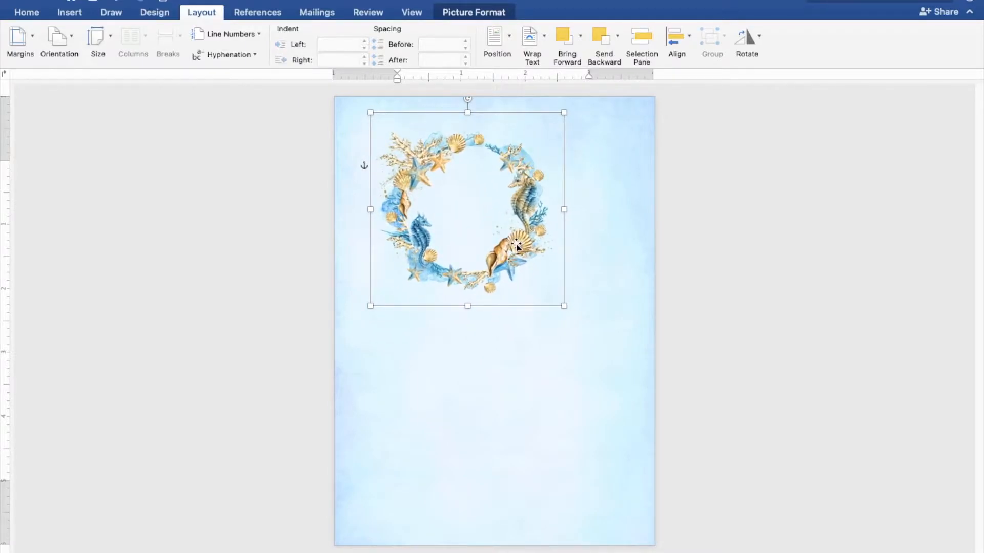
drag(564, 306, 630, 372)
drag(515, 323, 511, 311)
Copy the sea shell wreath and paste a duplicate onto the page
right_click(545, 300)
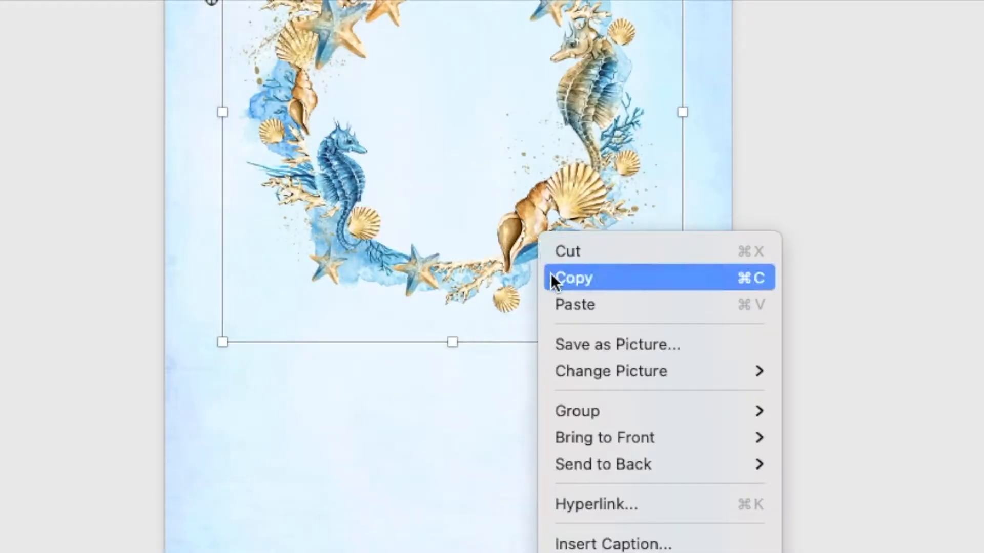
click(550, 278)
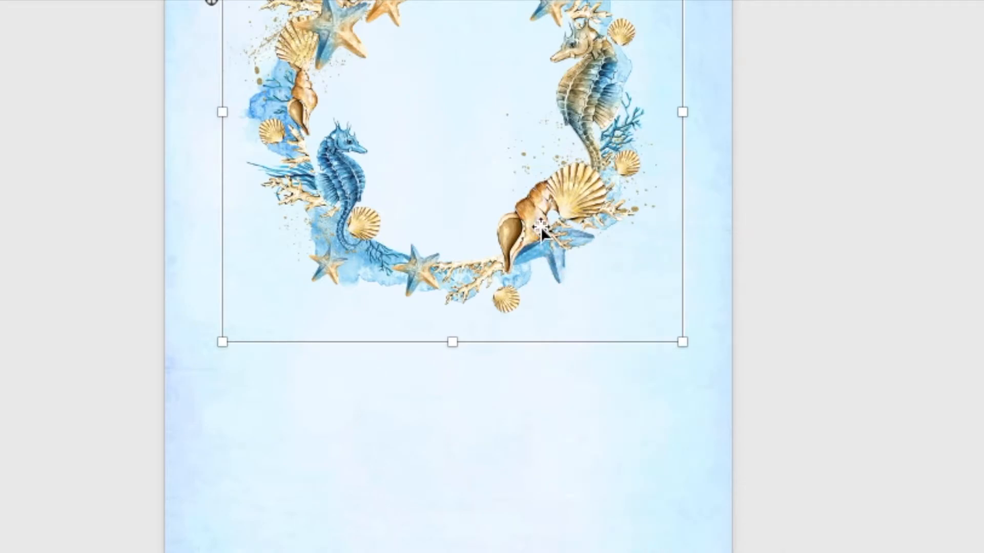
right_click(539, 224)
click(563, 291)
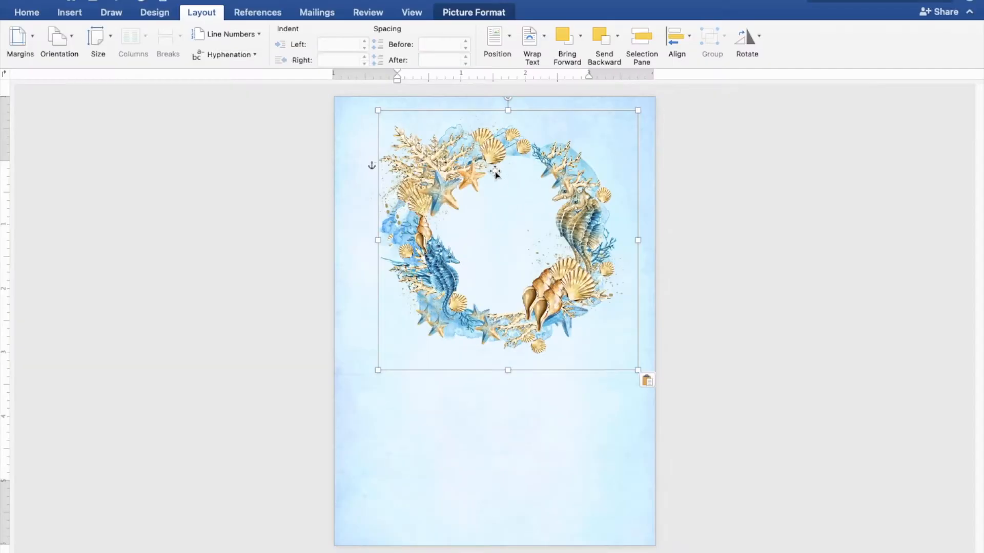
Move the wreath duplicate to the page's lower-right corner and enlarge it slightly, leaving only its coral and shell top on the page
drag(488, 155, 613, 524)
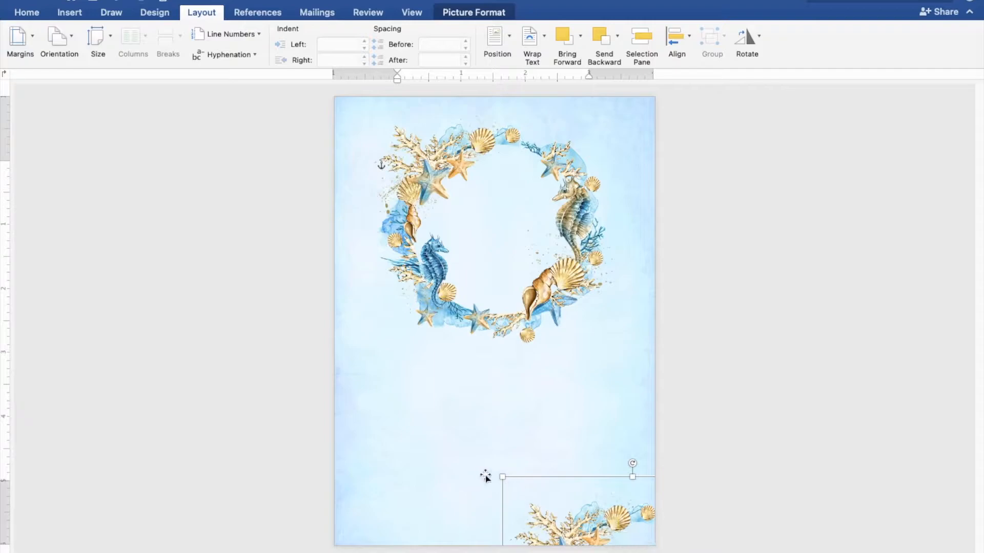
drag(503, 478, 476, 451)
drag(590, 489, 619, 511)
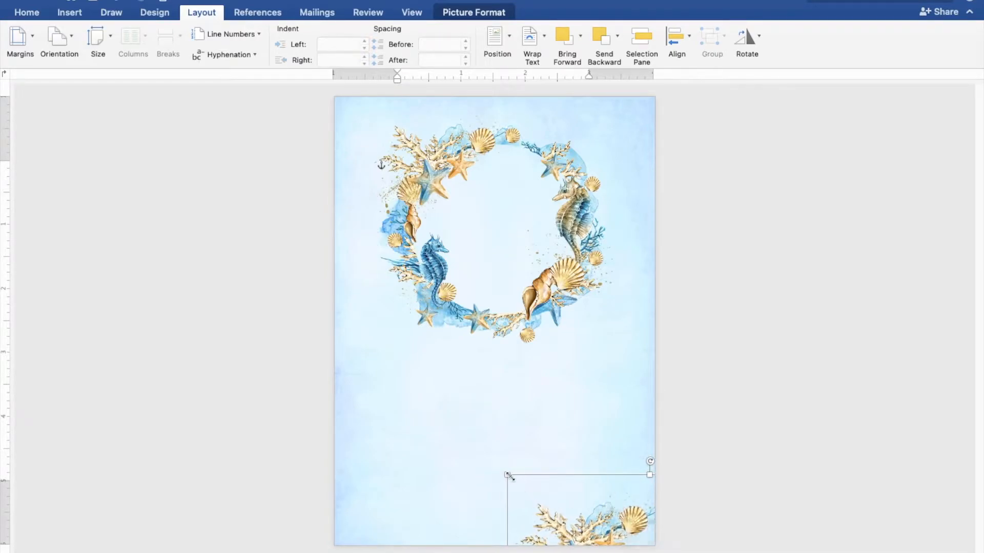
drag(506, 475, 501, 470)
drag(582, 509, 589, 504)
Duplicate the lower-right corner wreath, move the copy away from the corner and flip it horizontally
right_click(394, 353)
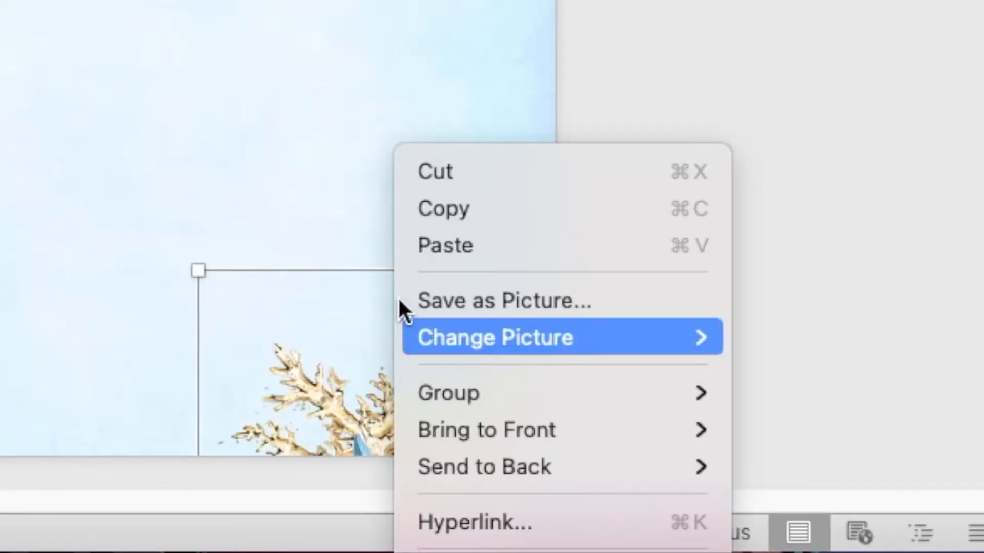
click(428, 210)
right_click(410, 334)
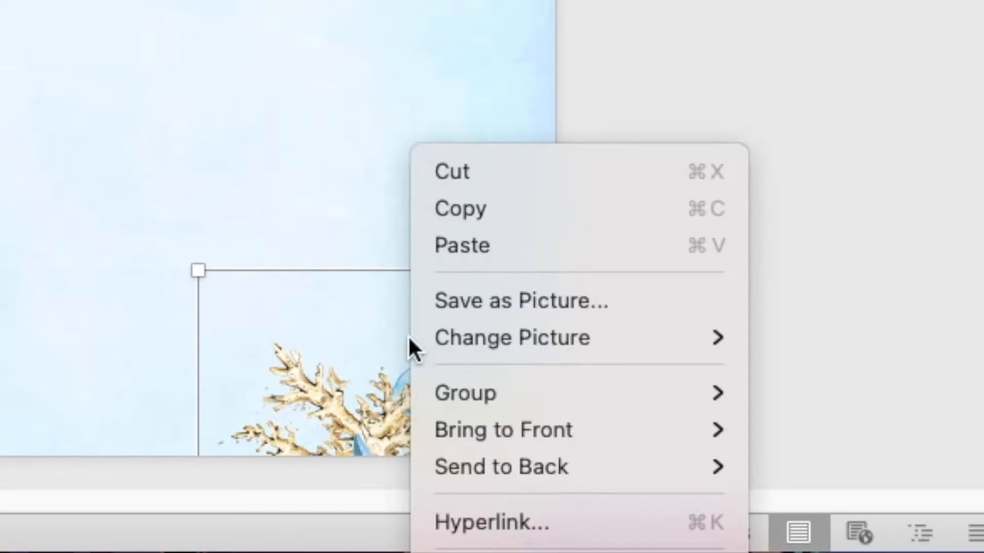
click(447, 241)
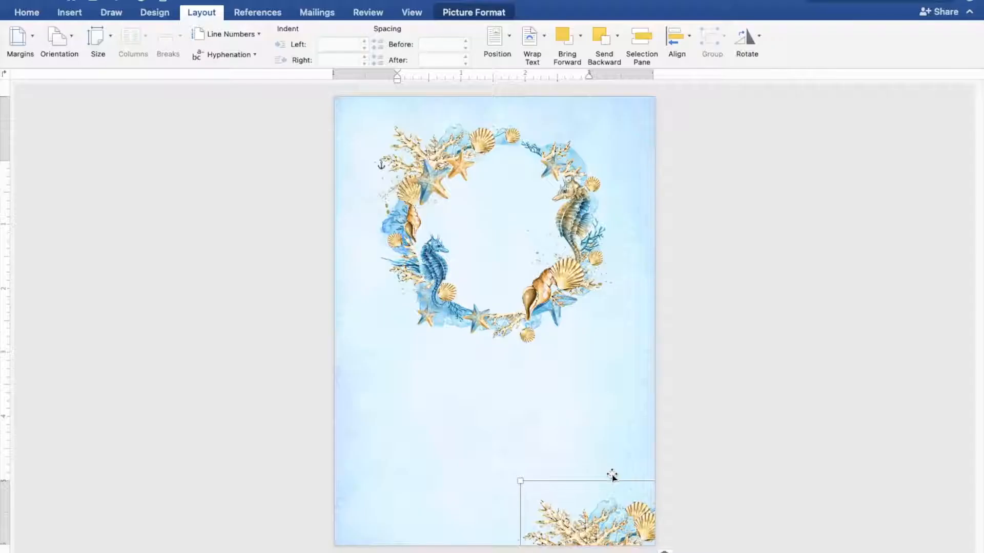
drag(604, 515, 448, 463)
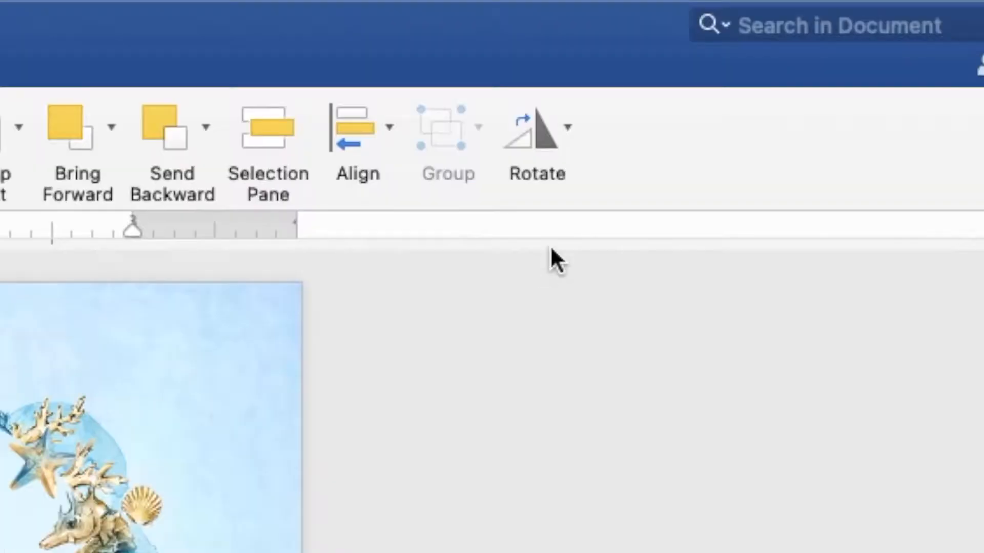
click(751, 47)
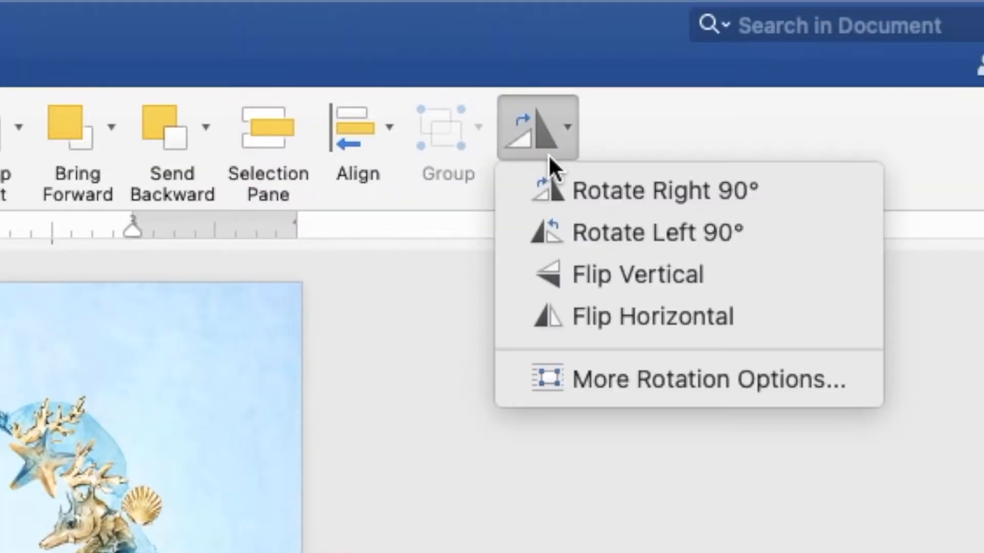
click(571, 314)
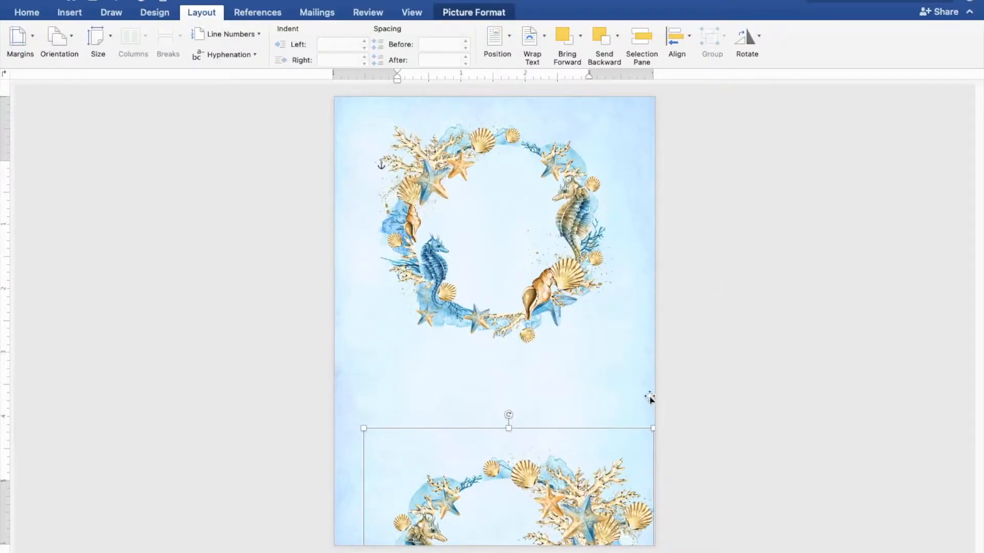
Place the flipped wreath in the page's lower-left corner and align the lower-right wreath with it as a mirrored pair
drag(622, 438, 502, 467)
click(573, 514)
drag(564, 501, 548, 504)
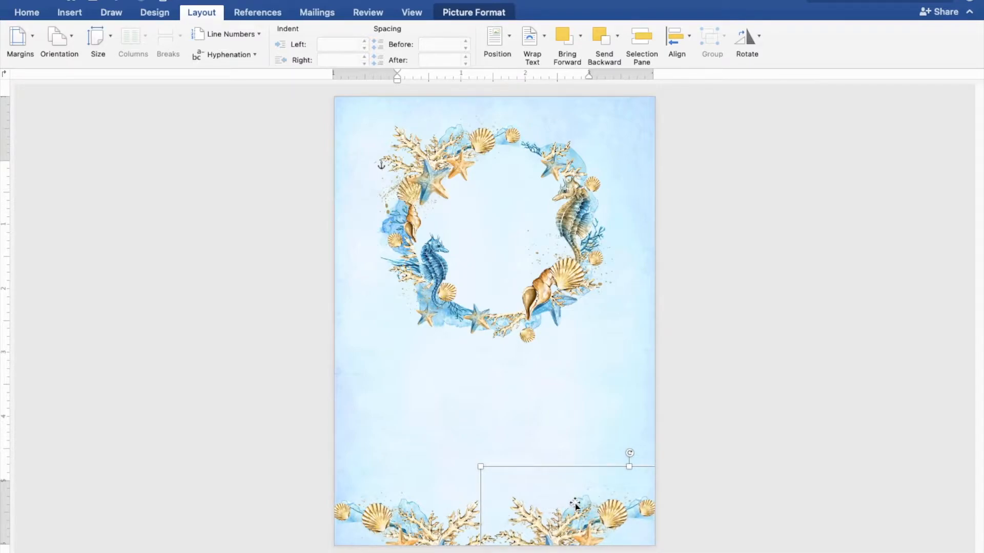
key(Down)
key(Down)
key(Down)
key(Down)
key(Down)
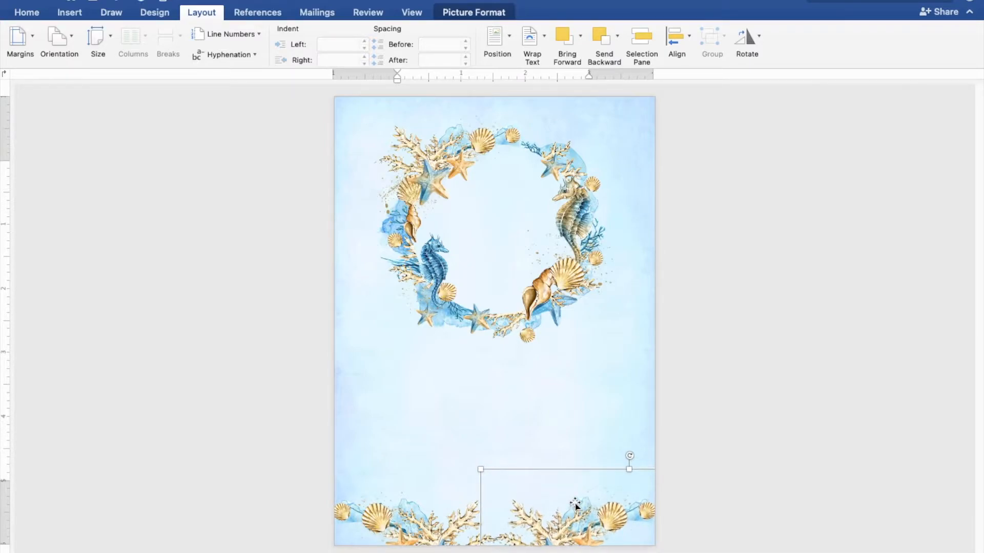
click(860, 440)
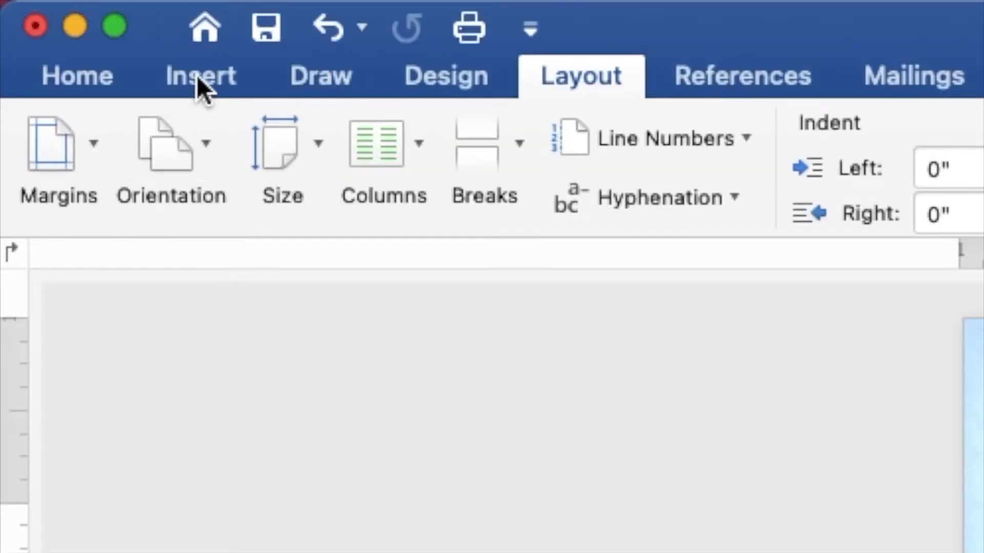
Draw a rectangle about 4" wide and 1.92" high across the page, overlapping the upper wreath's lower part
click(68, 12)
click(504, 155)
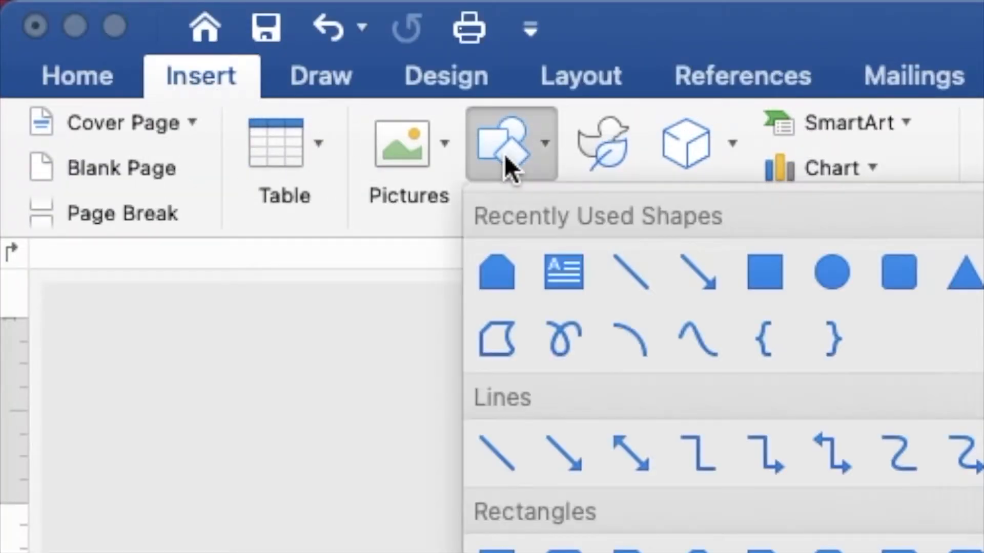
click(764, 272)
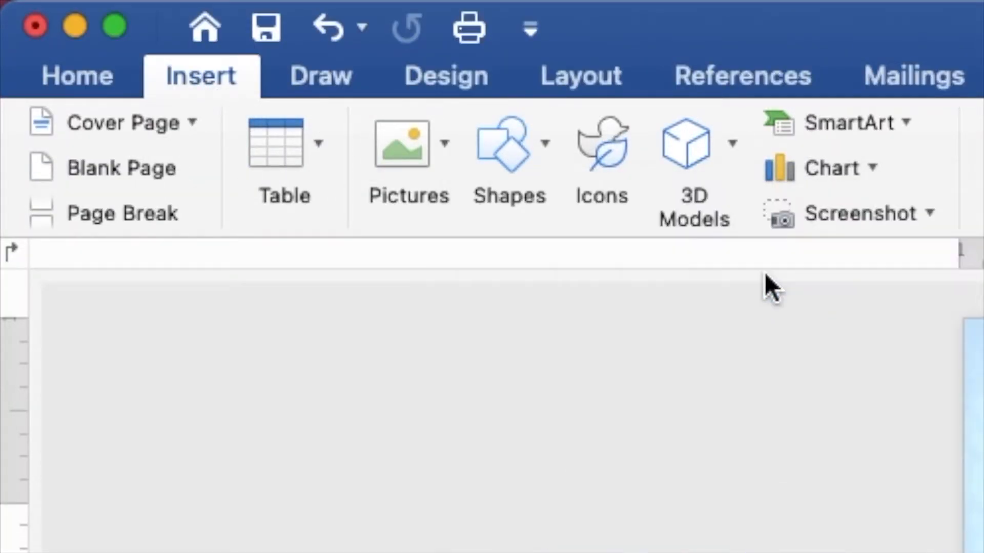
mouse_move(374, 263)
mouse_down()
mouse_move(575, 380)
mouse_move(629, 385)
mouse_up()
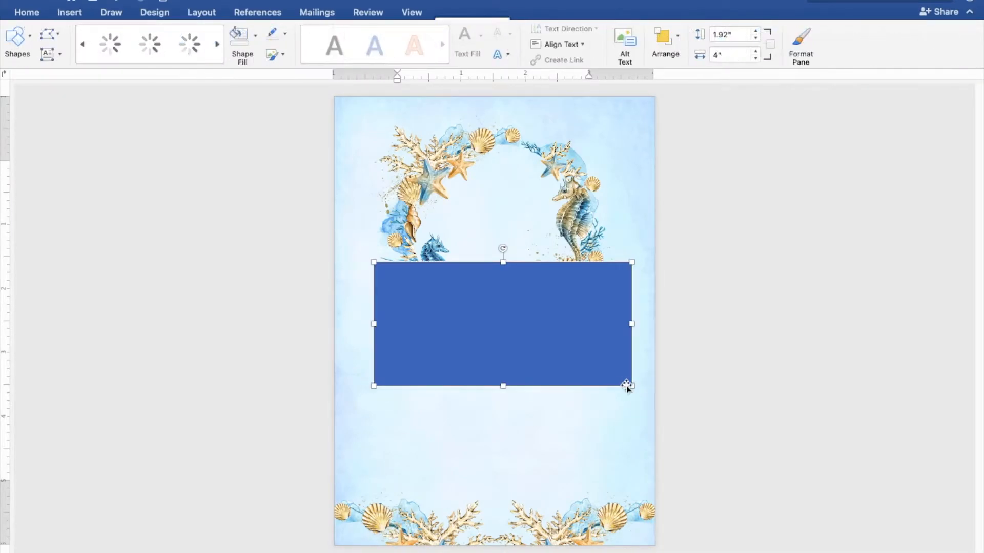
Add the text "TOGETHER WITH THEIR FAMILIES" inside the blue rectangle
right_click(510, 320)
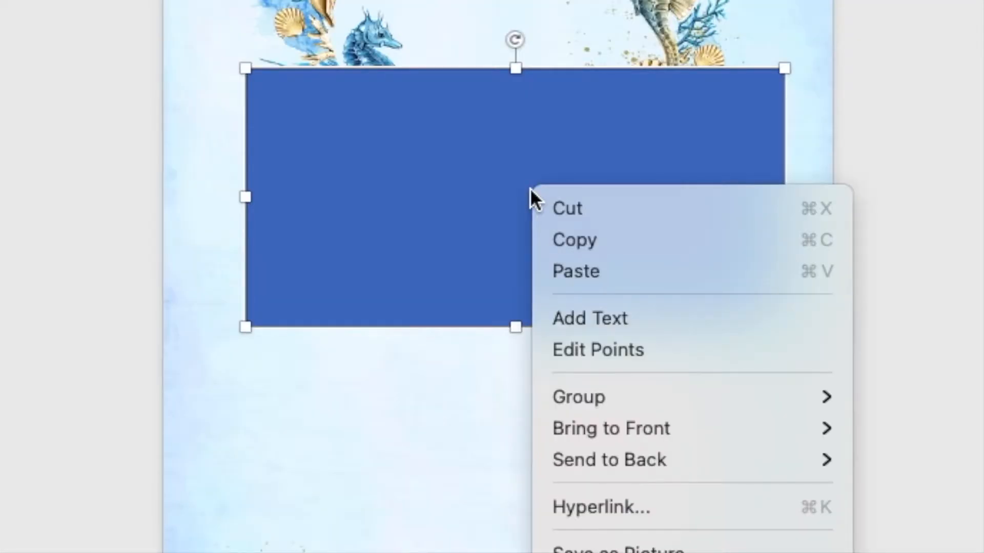
click(568, 320)
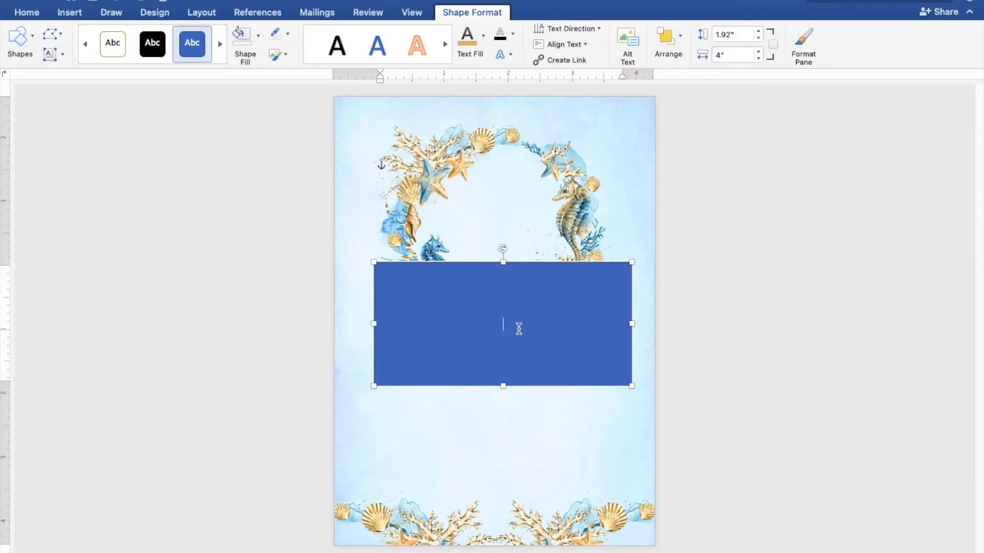
scroll(518, 329, up, 7)
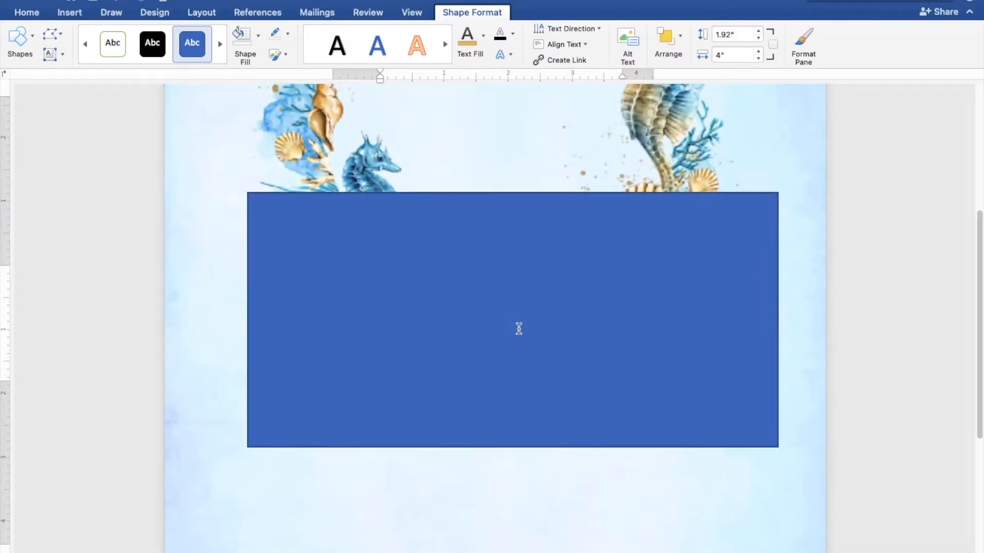
text(TOGETHER WITH)
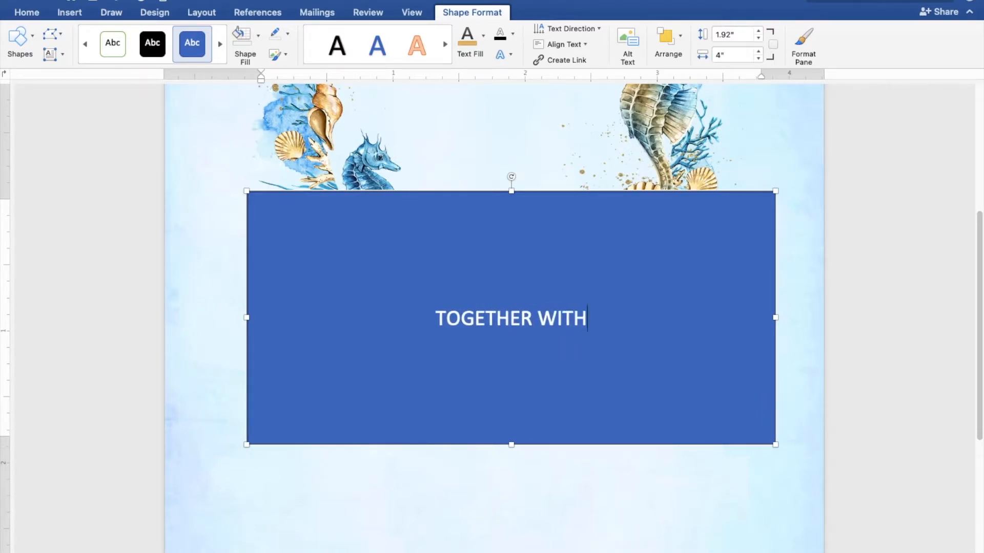
text( THEIR FAMILIES)
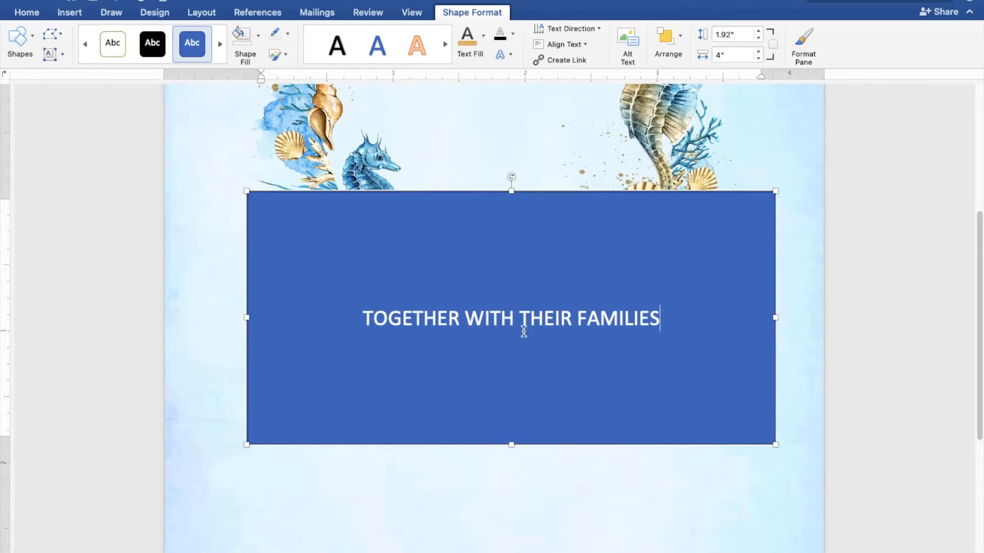
Remove the fill and the outline from the rectangle containing "TOGETHER WITH THEIR FAMILIES"
drag(665, 321, 398, 321)
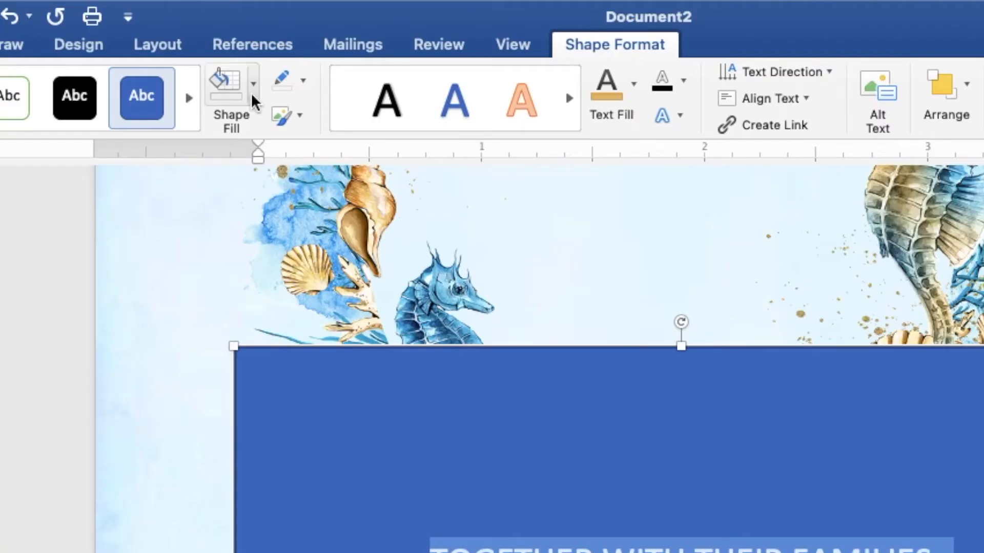
click(253, 98)
click(325, 134)
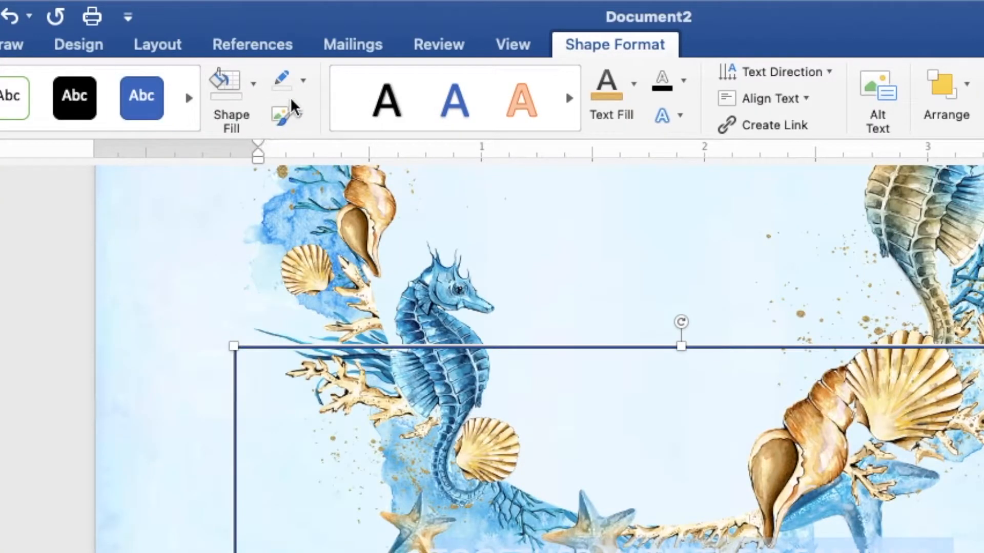
click(304, 83)
click(308, 125)
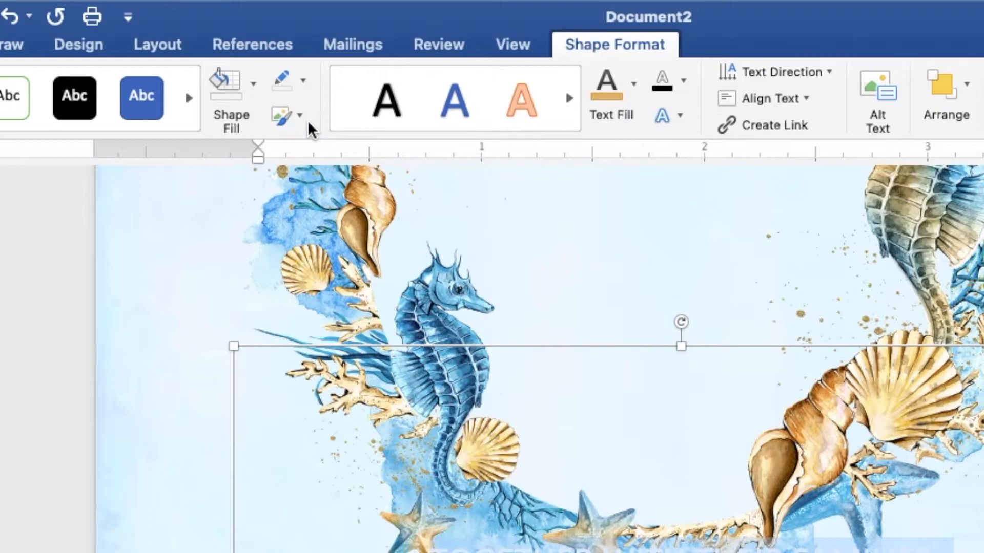
Format the "TOGETHER WITH THEIR FAMILIES" text in the medium blue recent color, Times New Roman, size 9
click(633, 90)
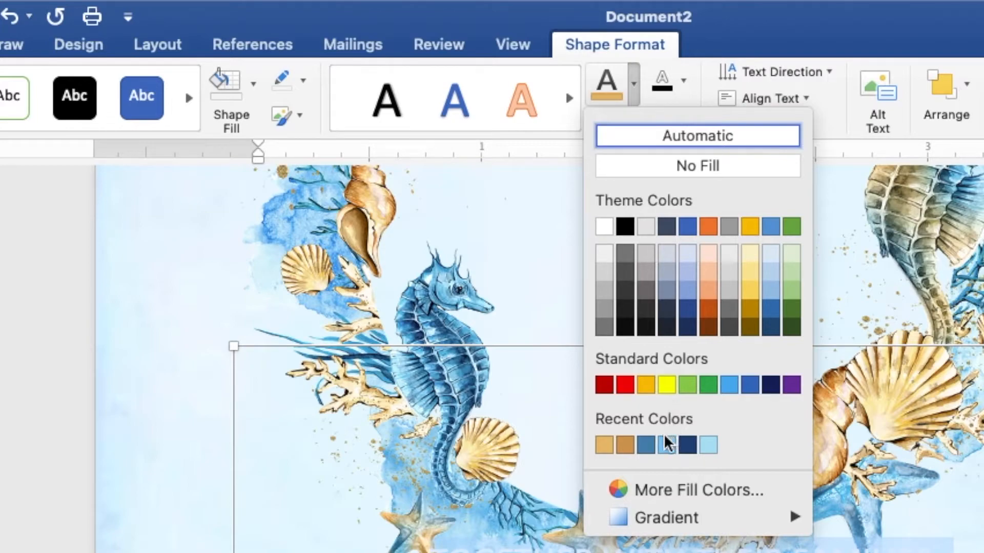
click(646, 445)
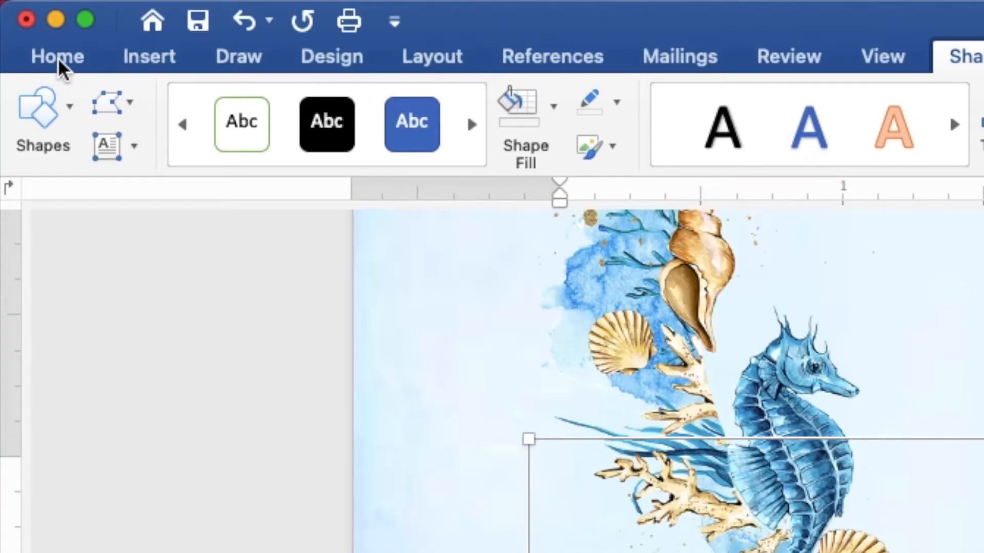
click(27, 13)
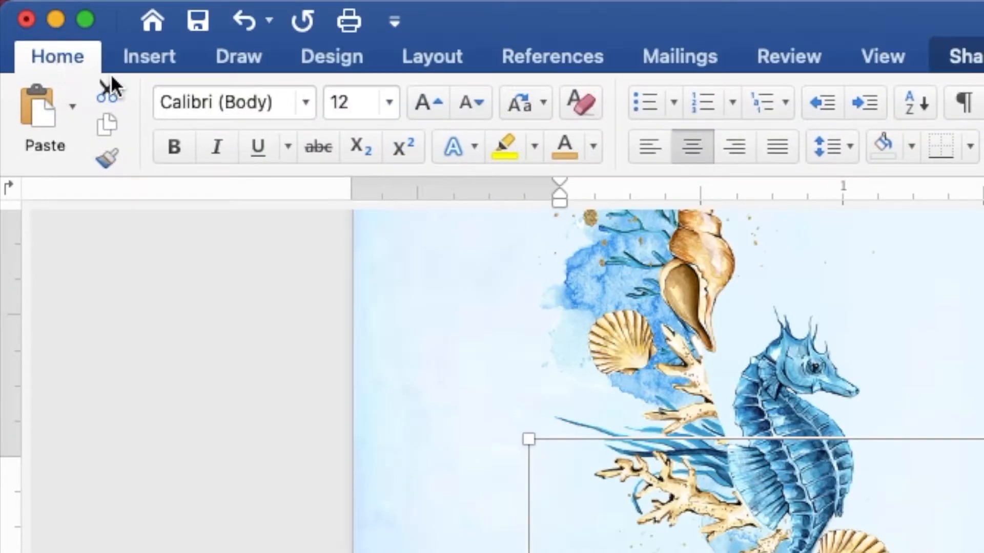
click(306, 102)
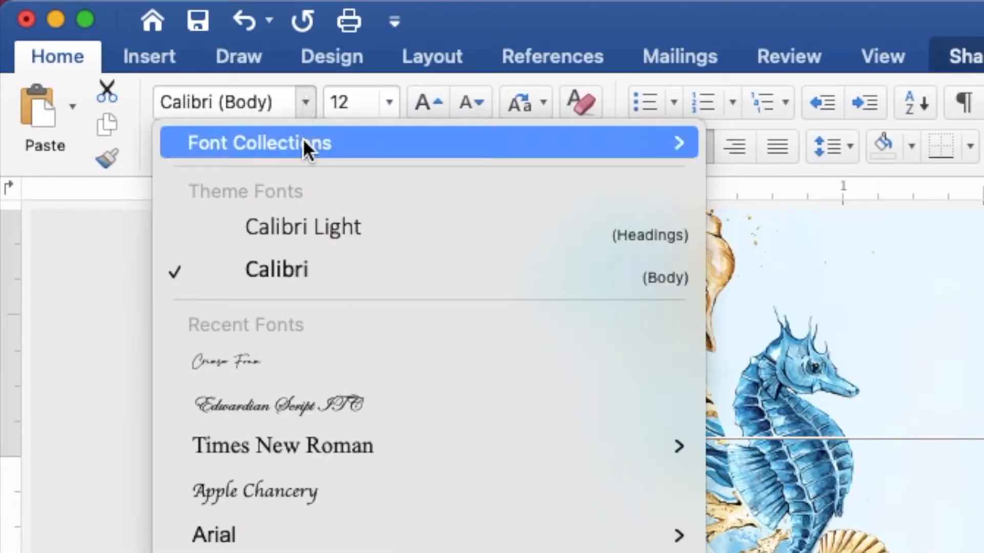
click(296, 454)
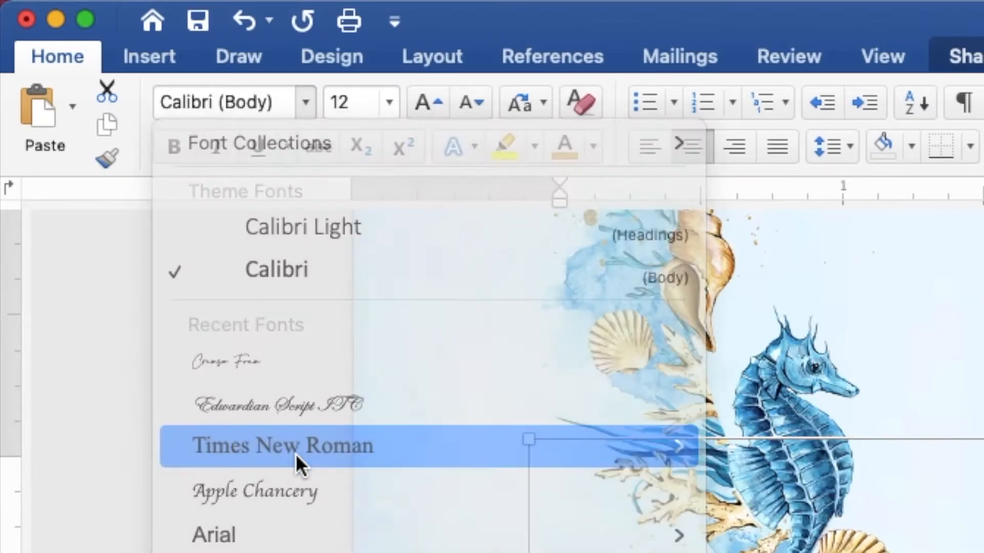
click(388, 103)
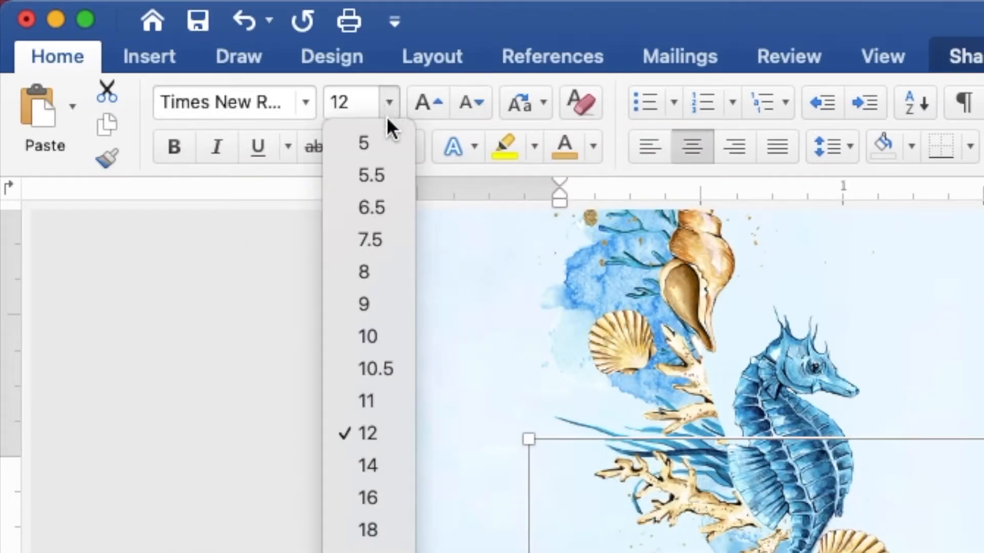
click(387, 302)
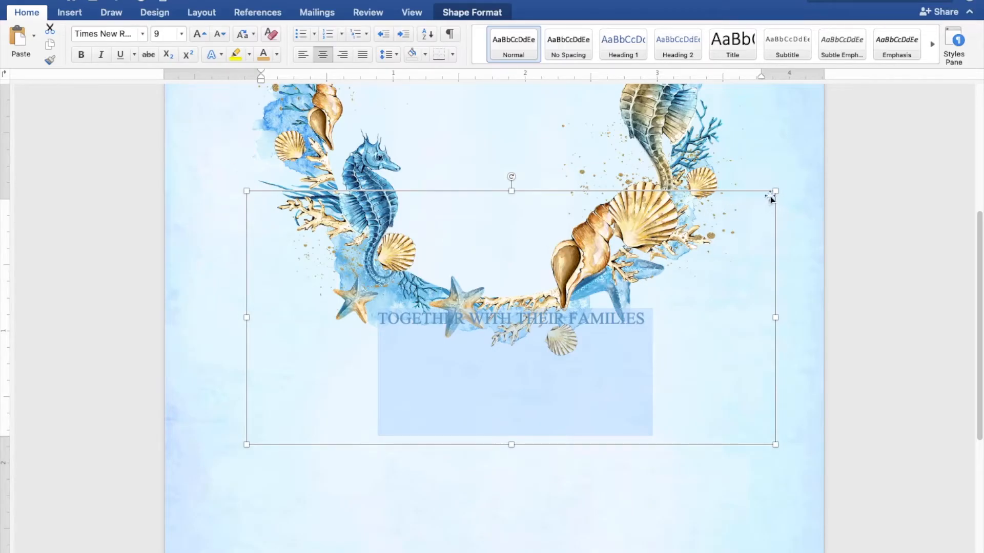
Shrink the "TOGETHER WITH THEIR FAMILIES" text box and center it above the wreath near the page's upper edge
drag(773, 193, 601, 377)
drag(522, 391, 594, 105)
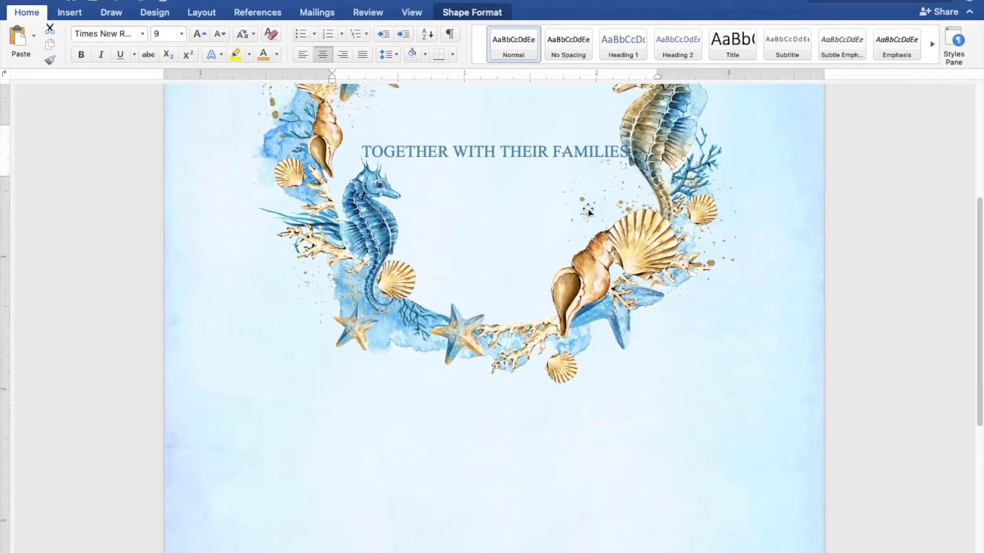
scroll(588, 210, up, 5)
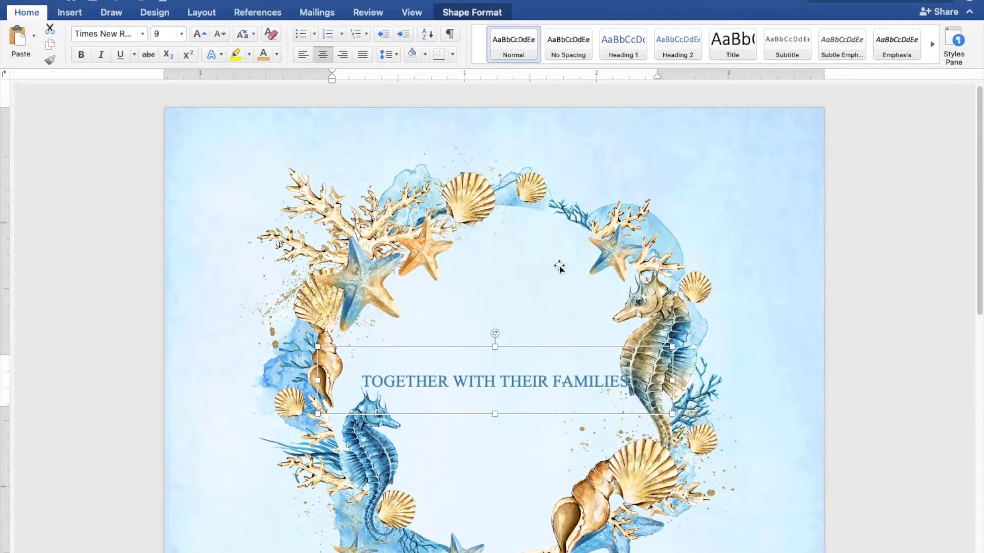
drag(523, 373, 521, 130)
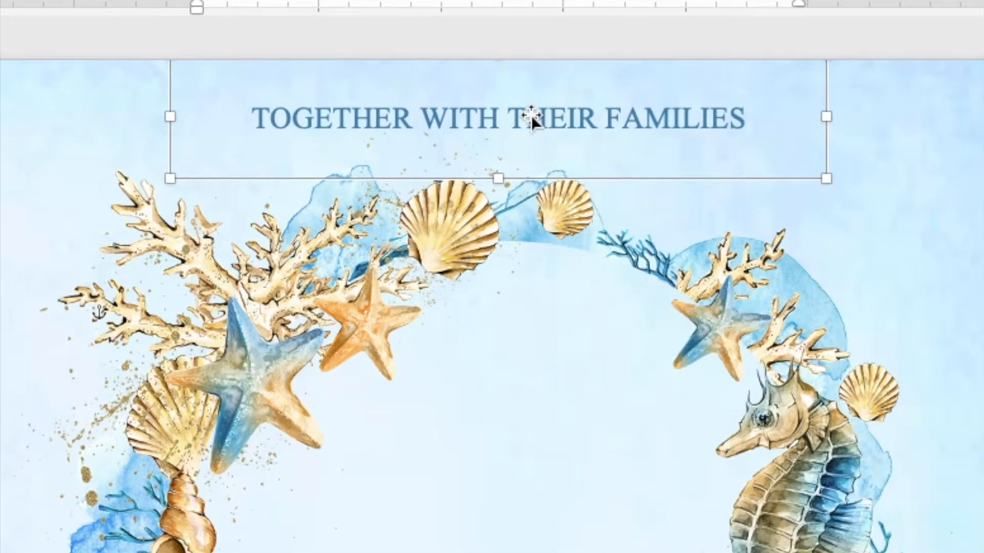
Duplicate the heading text box, place the copy inside the wreath and replace its text with the groom's first name
right_click(513, 137)
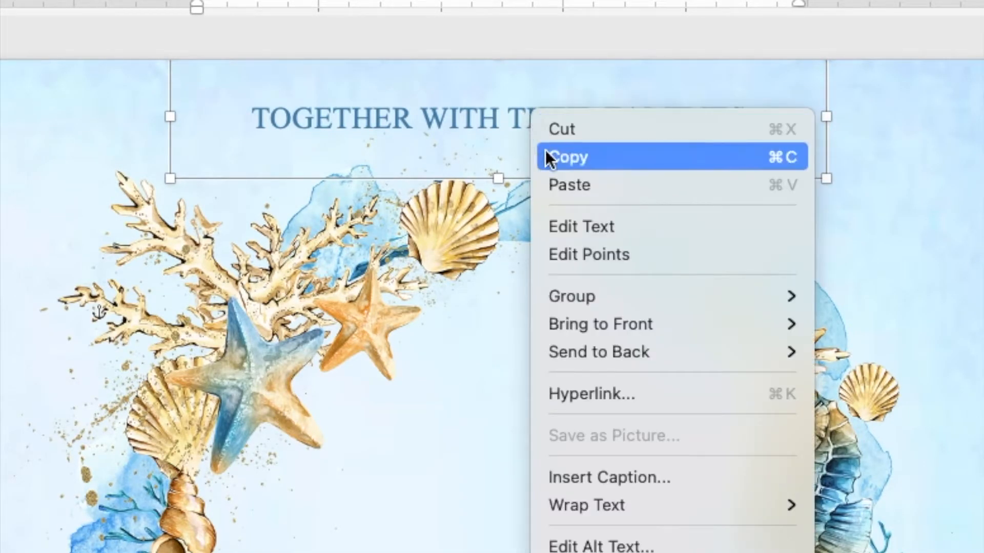
click(545, 153)
right_click(525, 117)
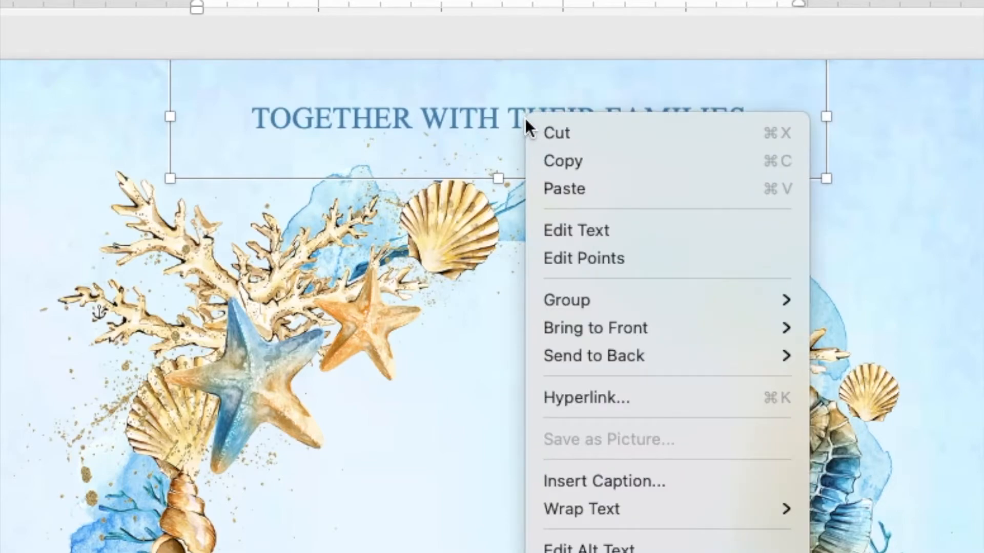
click(558, 188)
drag(536, 179, 528, 410)
drag(510, 297, 494, 358)
drag(634, 347, 385, 347)
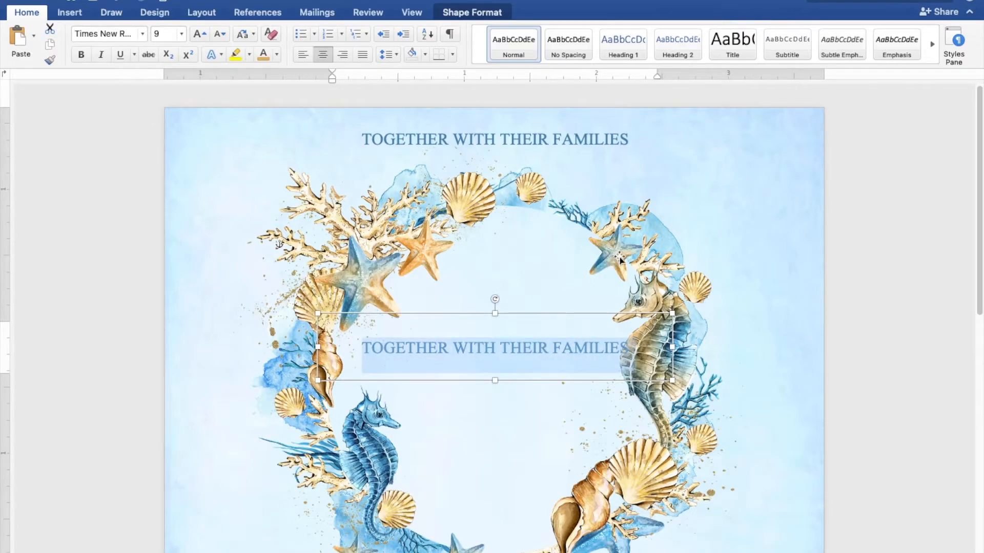
text(Ken)
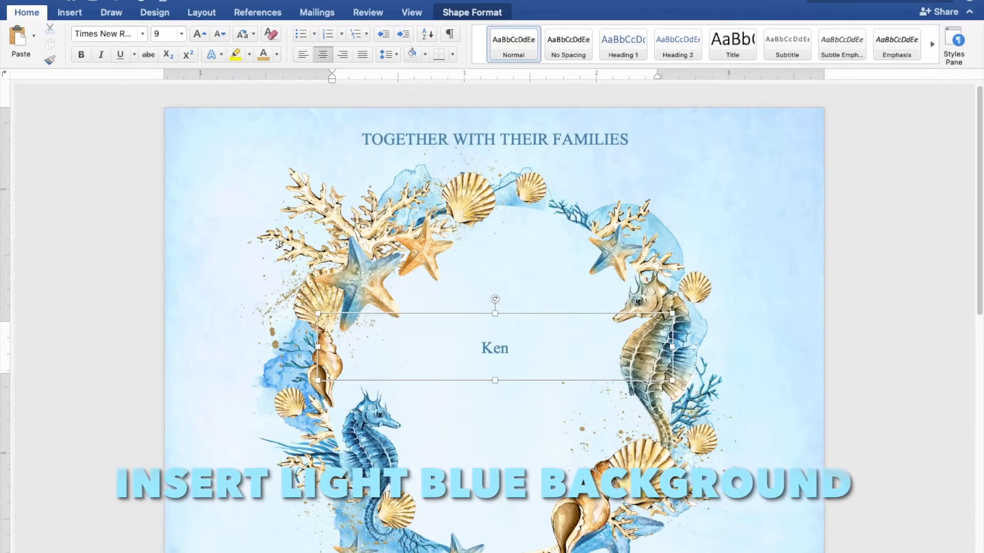
Set the groom's name in Crimson Foam at size 80 and fit its resized box in the wreath's upper half
drag(533, 347, 471, 349)
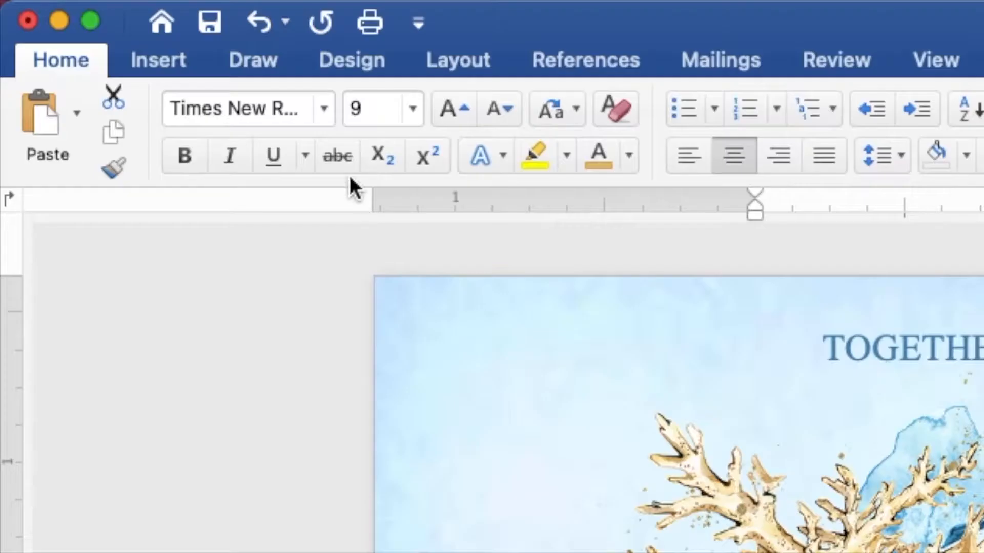
click(323, 108)
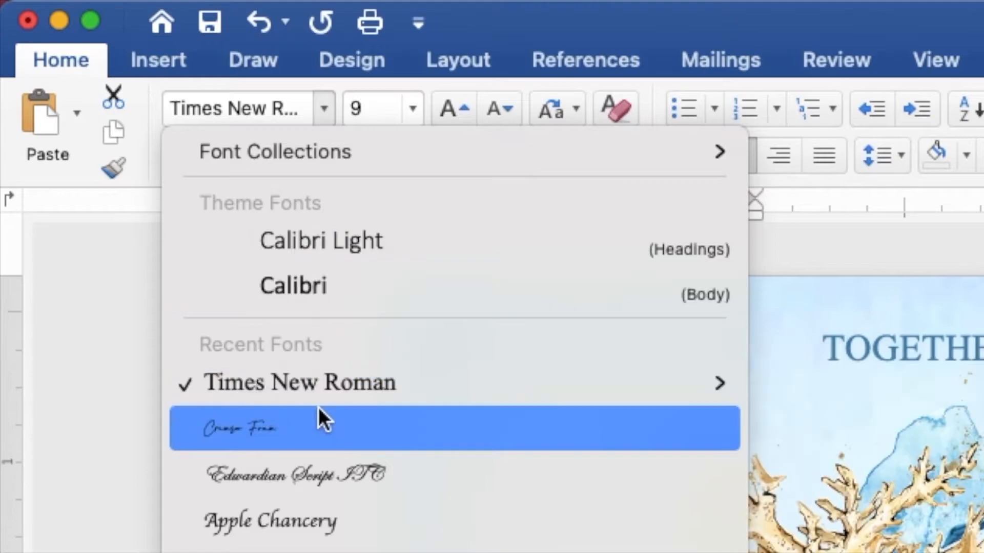
click(318, 422)
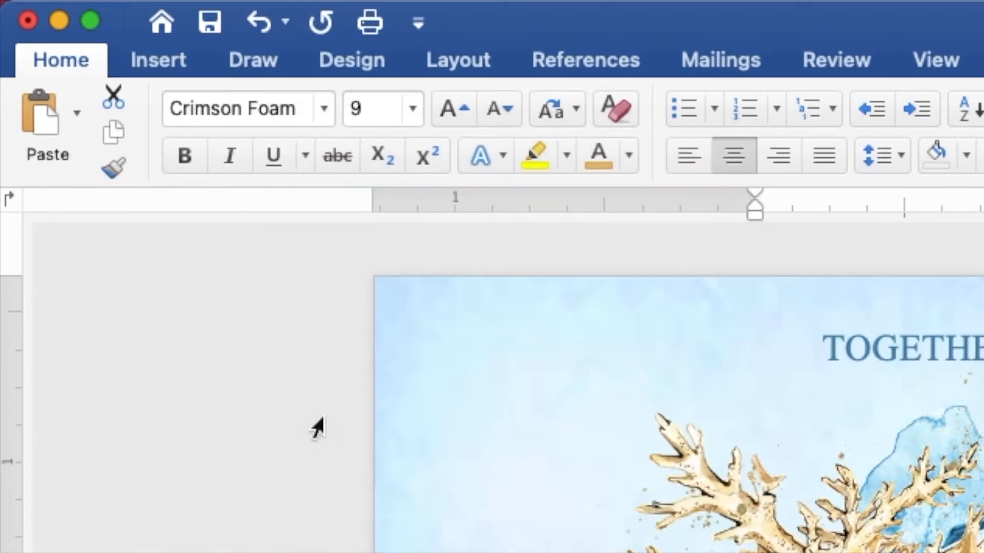
click(368, 106)
drag(368, 107, 346, 103)
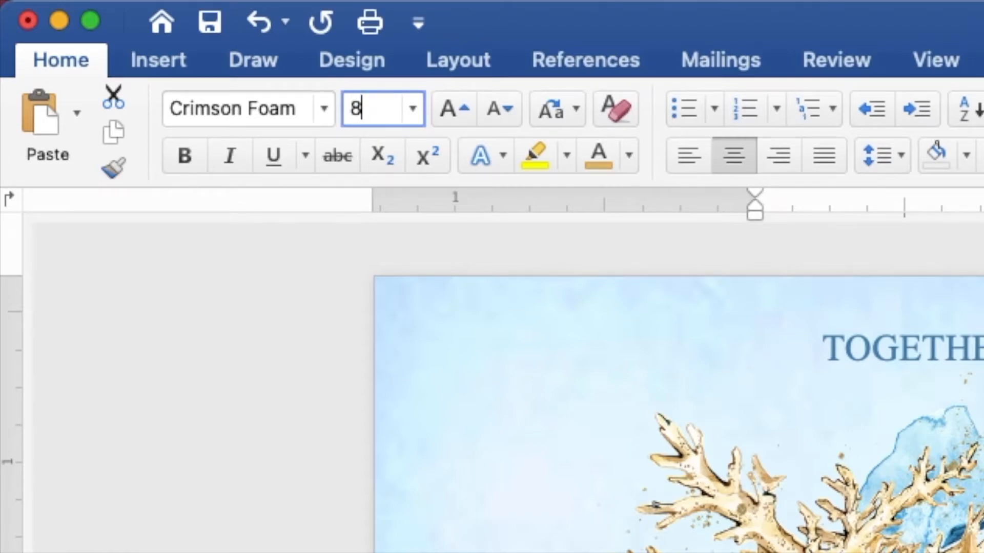
key(Return)
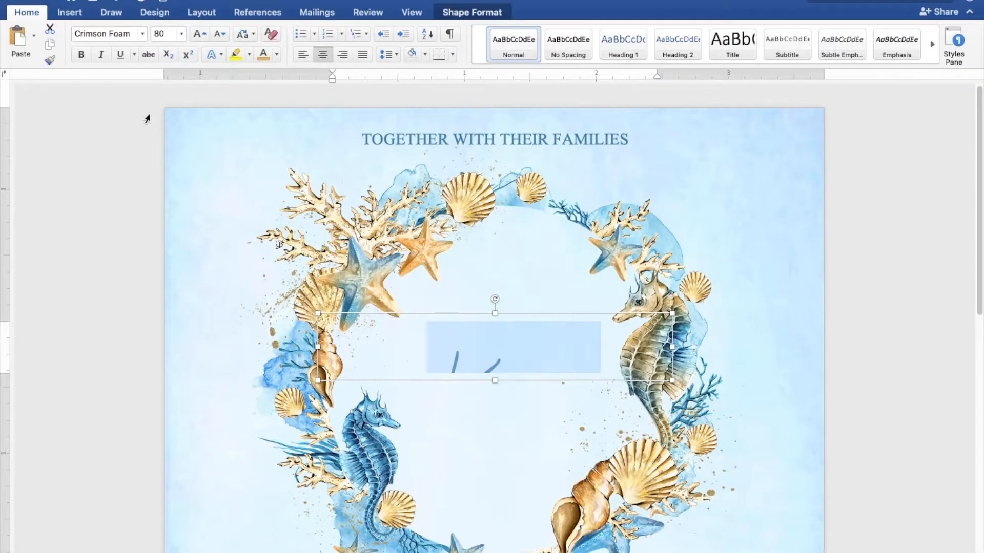
drag(671, 383, 525, 483)
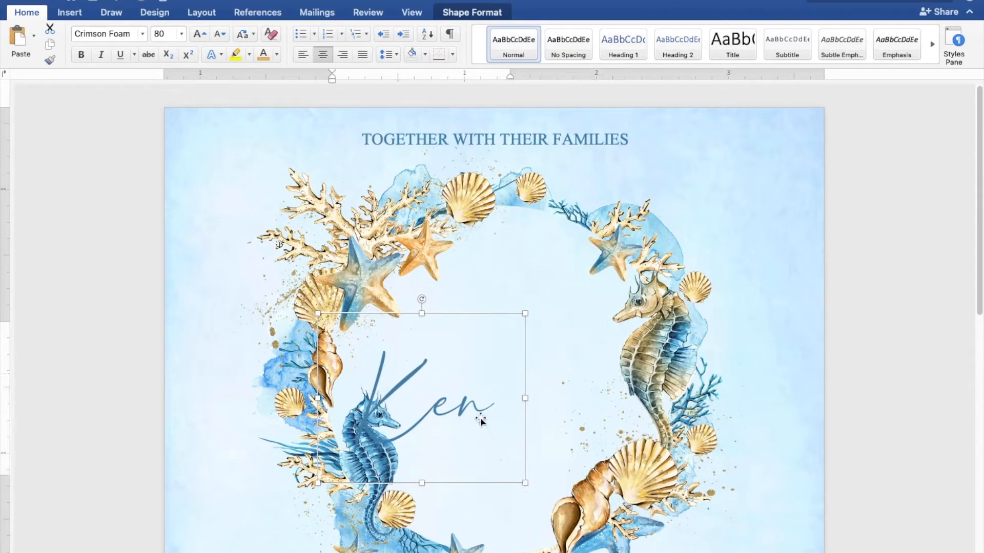
drag(480, 420, 553, 314)
Duplicate the groom's name box, place the copy below it and replace its text with the bride's first name
right_click(513, 305)
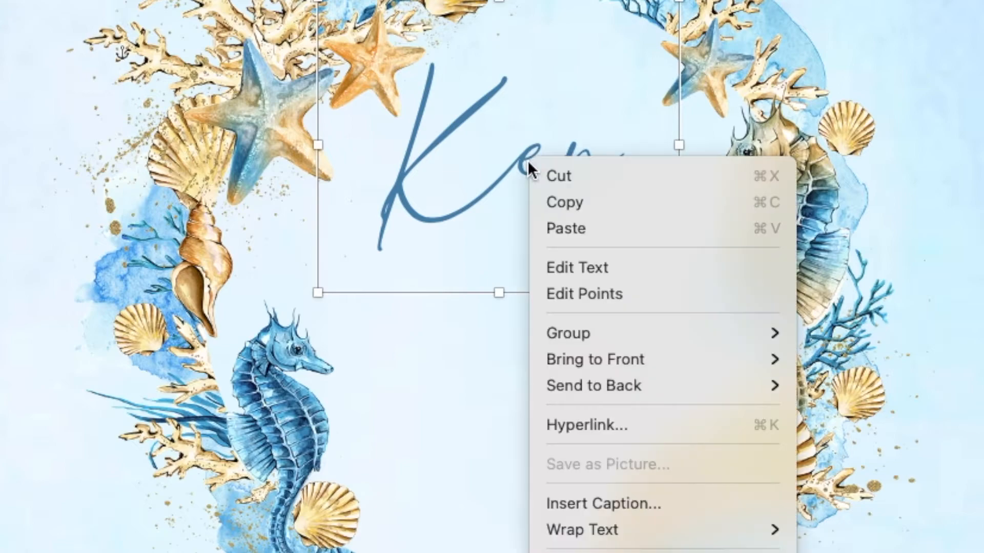
click(546, 202)
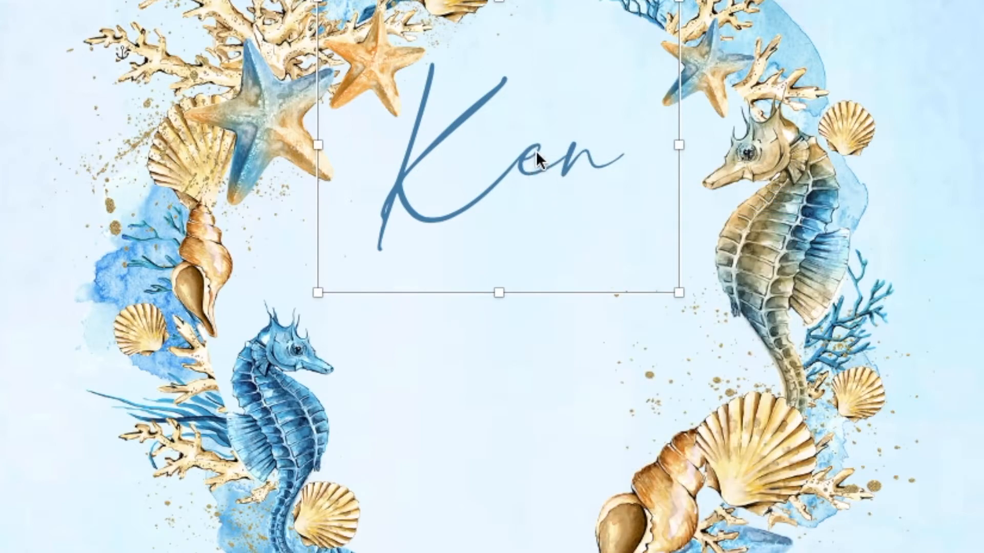
right_click(536, 151)
click(561, 224)
drag(528, 323, 455, 440)
text(Cas)
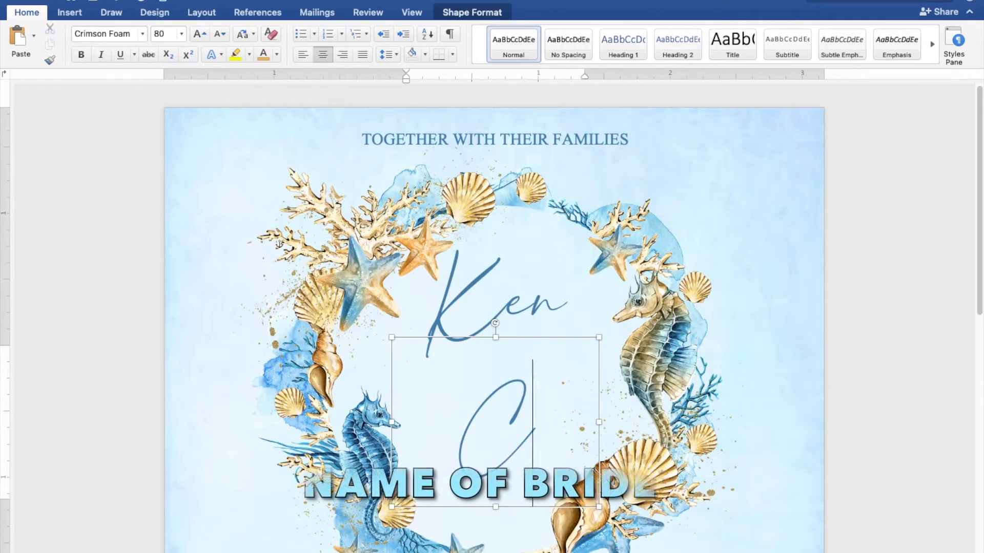
Widen the bride's name box to fit the full name and position it in the wreath's lower half
scroll(688, 347, down, 3)
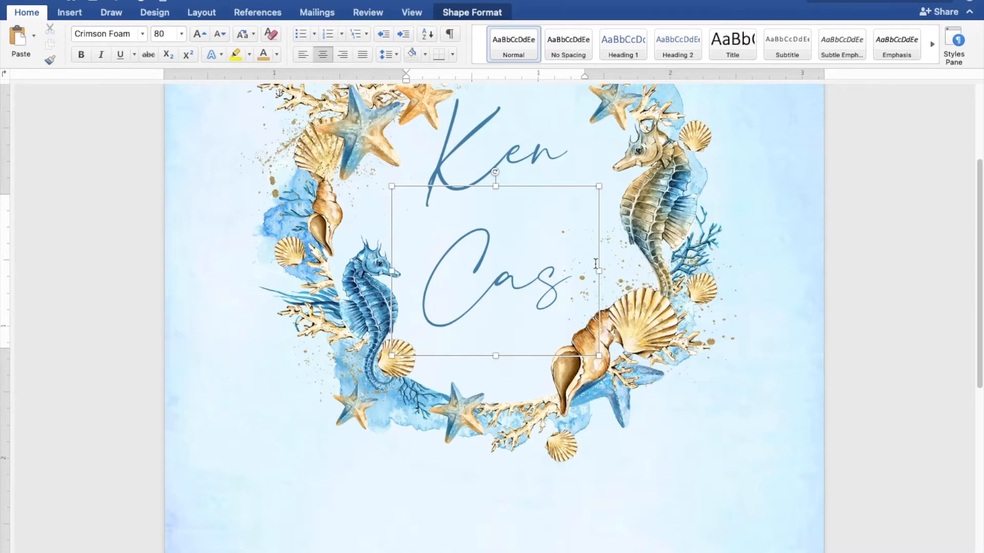
drag(598, 270, 649, 270)
drag(571, 273, 561, 261)
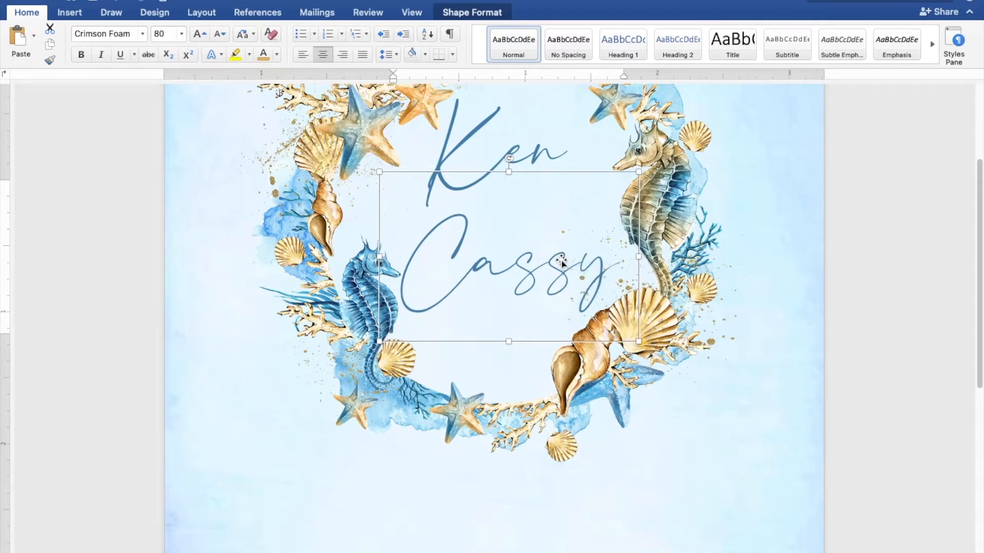
Duplicate the "TOGETHER WITH THEIR FAMILIES" text box and move the copy down to the gap between the two names
scroll(561, 261, up, 5)
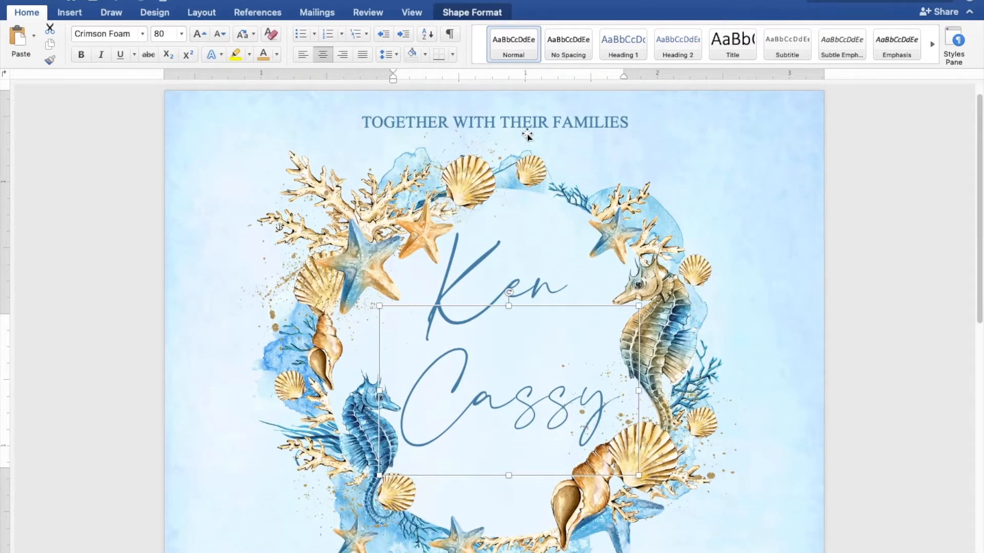
click(587, 129)
right_click(586, 126)
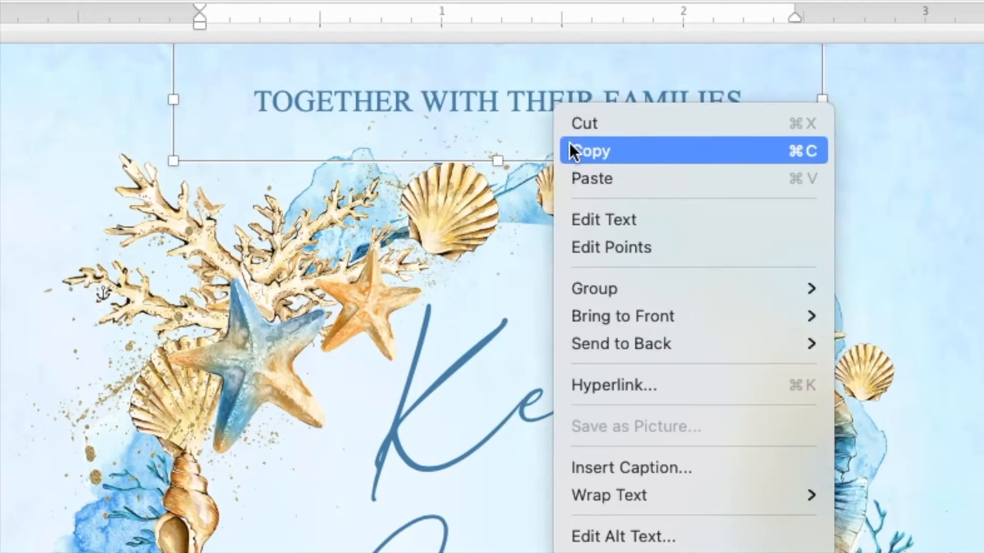
click(570, 143)
right_click(559, 110)
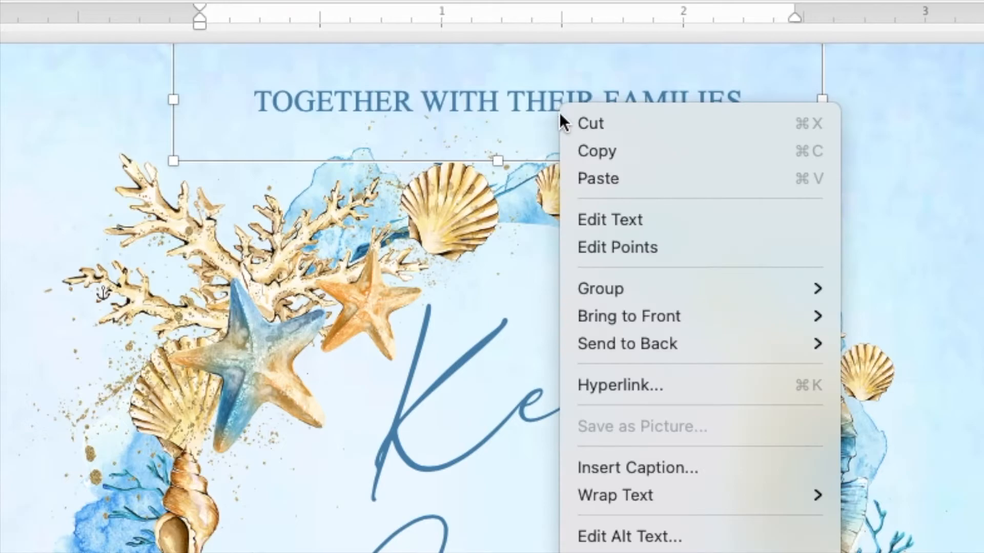
click(576, 179)
drag(555, 134, 708, 464)
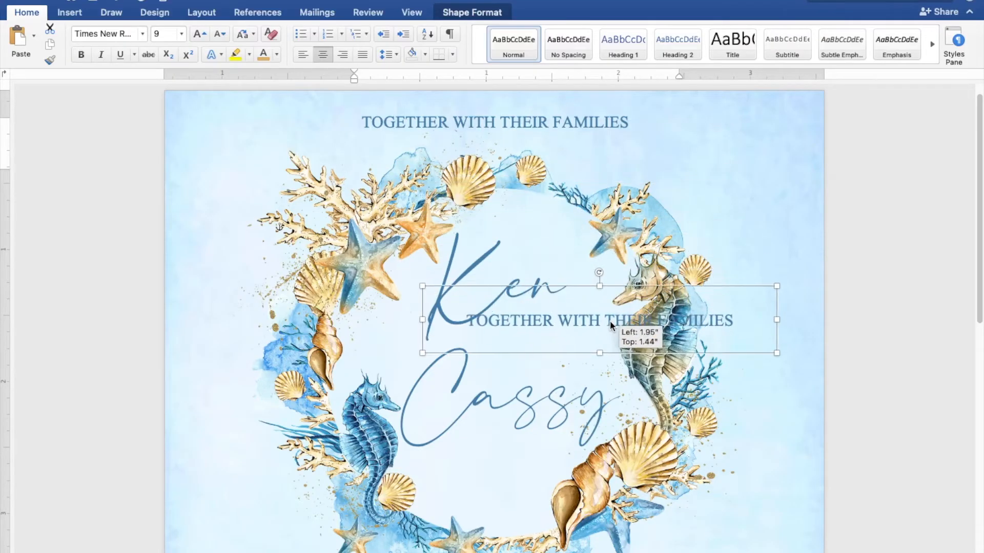
drag(609, 321, 610, 346)
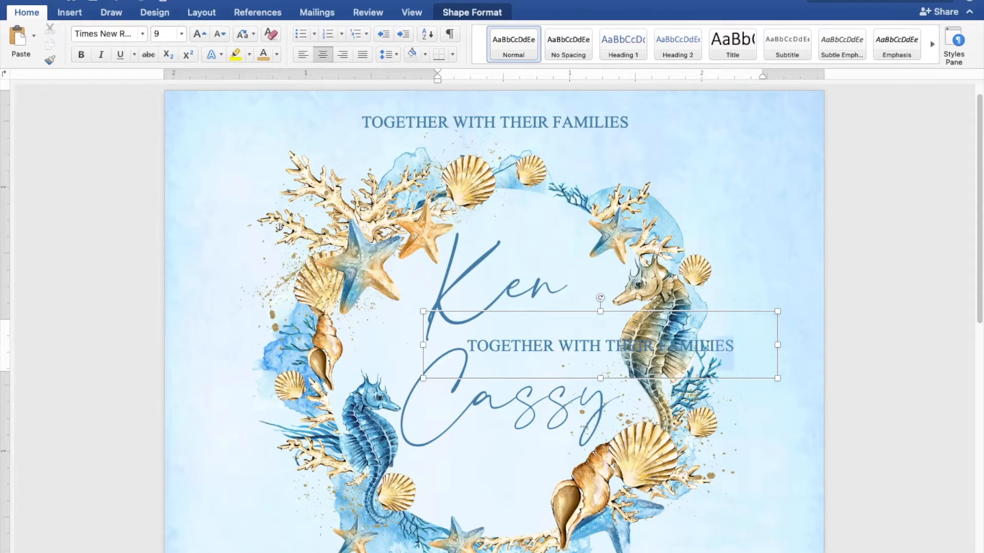
Replace the copied heading's text with "AND", narrow its box and position it between the two names
drag(721, 346, 484, 345)
text(AND)
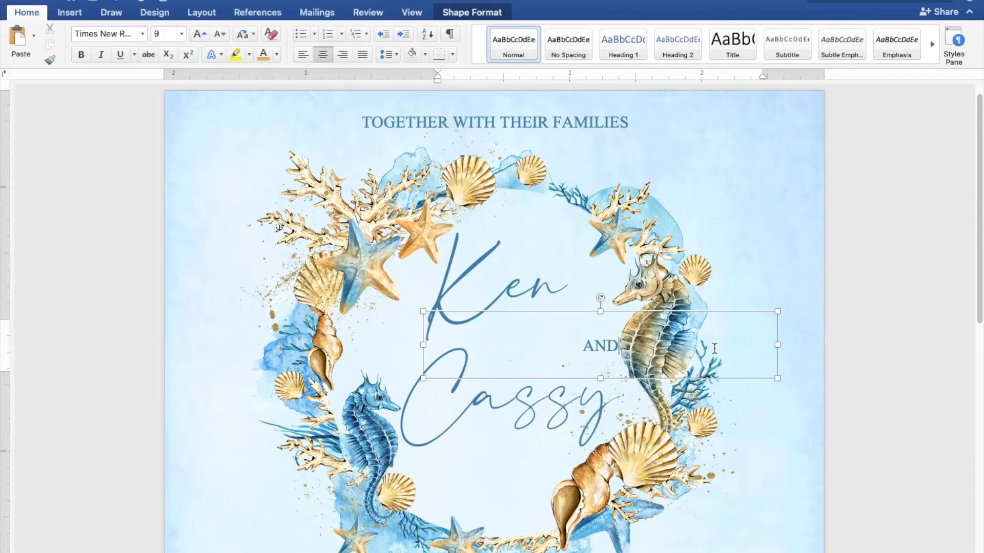
drag(778, 346, 545, 342)
key(Down)
key(Down)
key(Down)
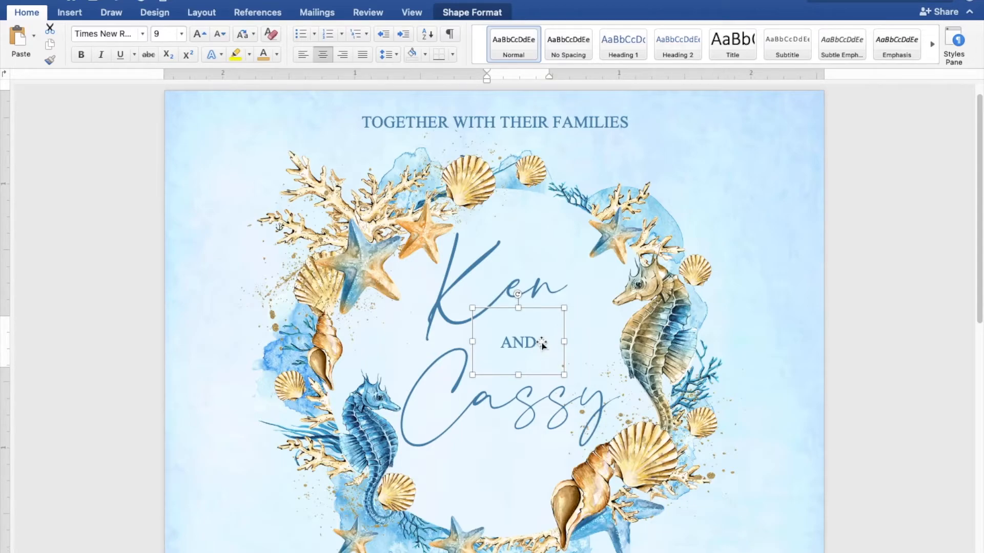
Duplicate the "AND" text box and move the copy to the empty area below the wreath
scroll(541, 344, down, 5)
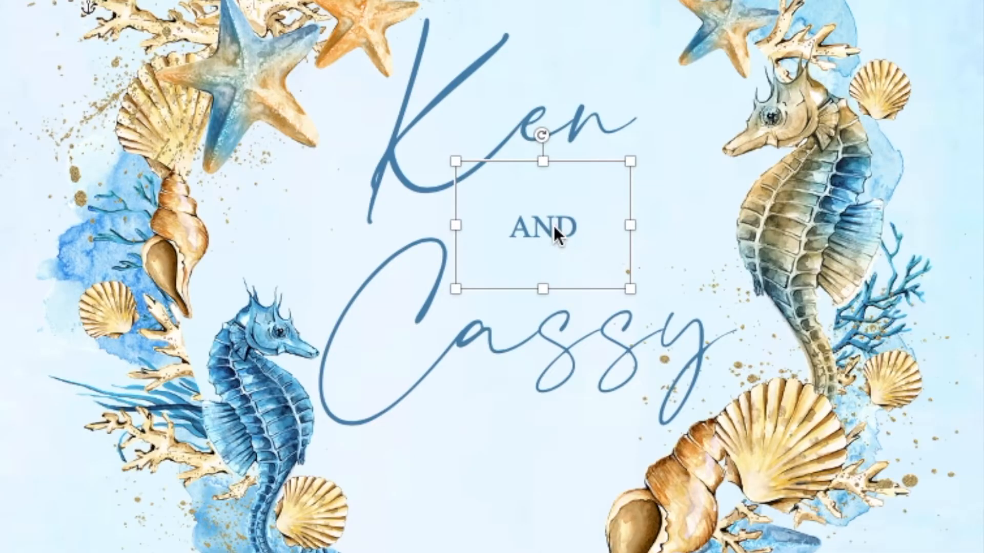
right_click(522, 230)
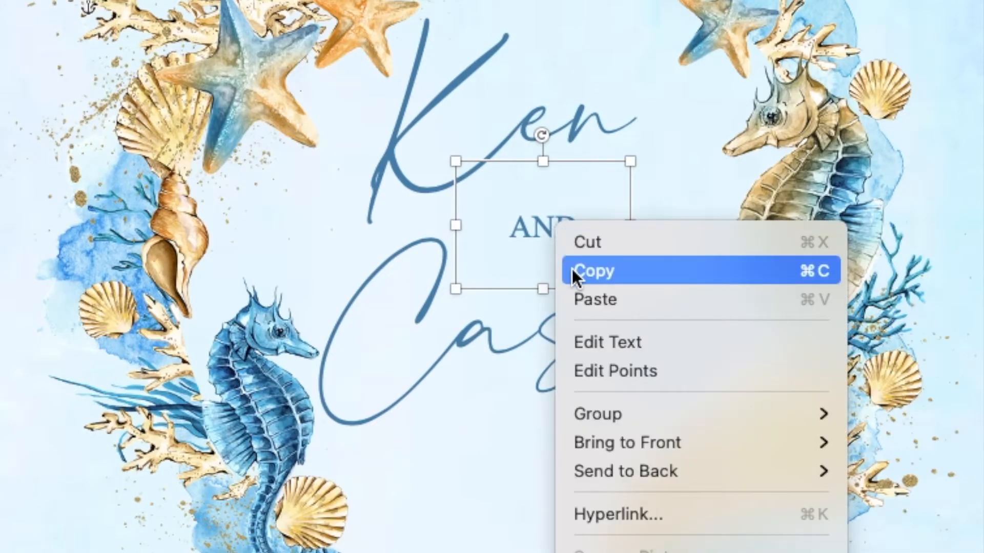
click(533, 253)
right_click(553, 228)
click(579, 298)
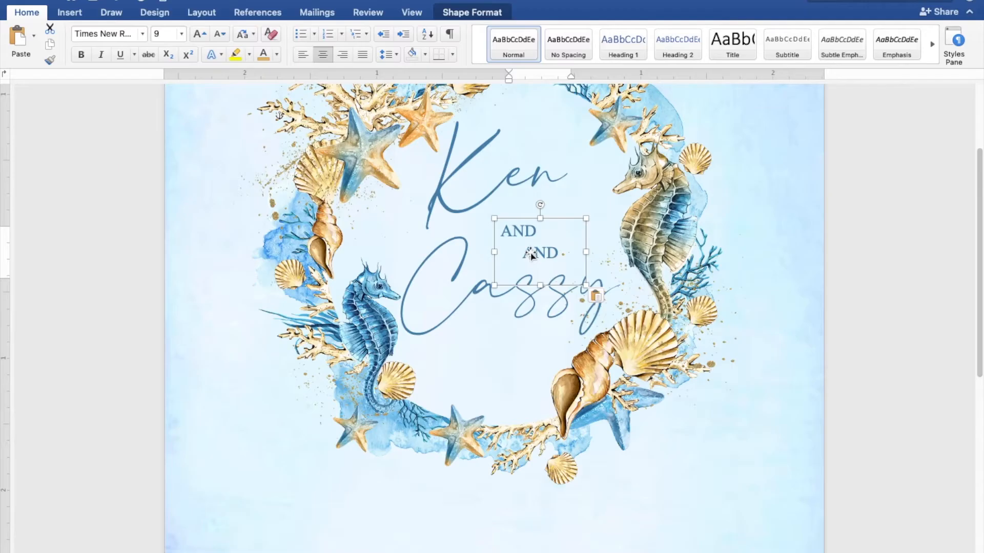
drag(531, 255, 439, 487)
scroll(441, 472, down, 5)
Widen the copied box below the wreath on both sides and replace its text with "INVITE YOU TO THEIR"
drag(451, 402, 624, 410)
drag(403, 410, 368, 411)
drag(536, 413, 447, 411)
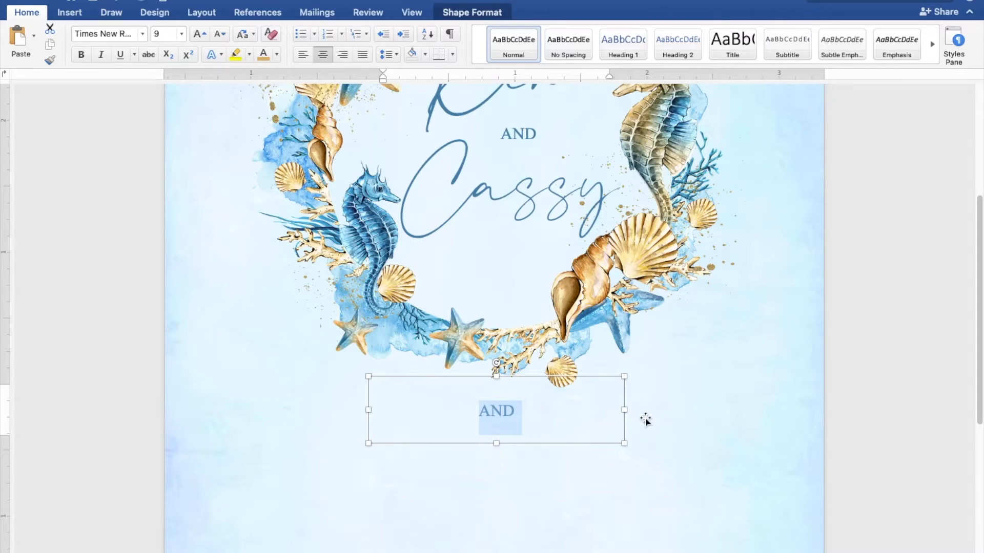
text(INVITE YOU TO TH)
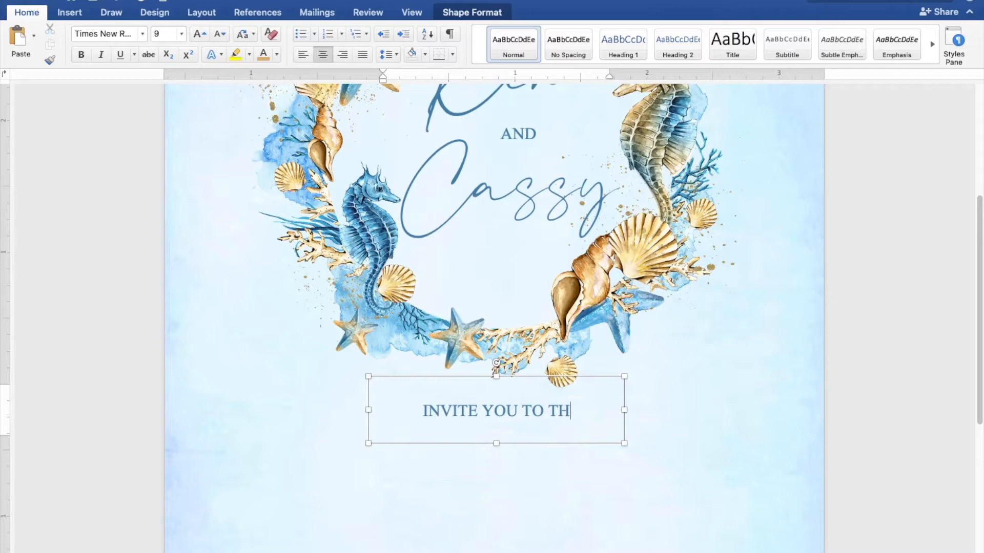
text(EIR)
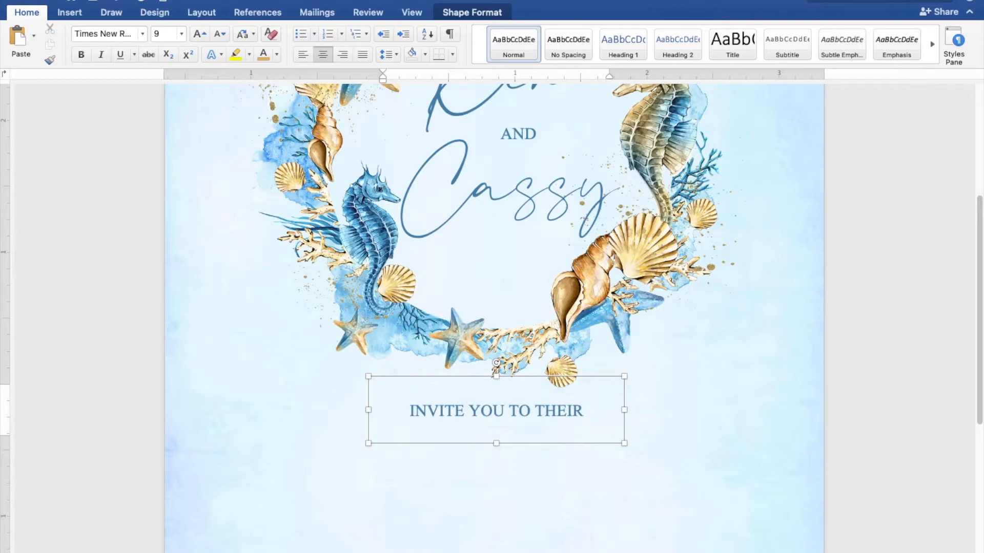
Duplicate the bride's name box and place the copy just below the "INVITE YOU TO THEIR" line
click(539, 210)
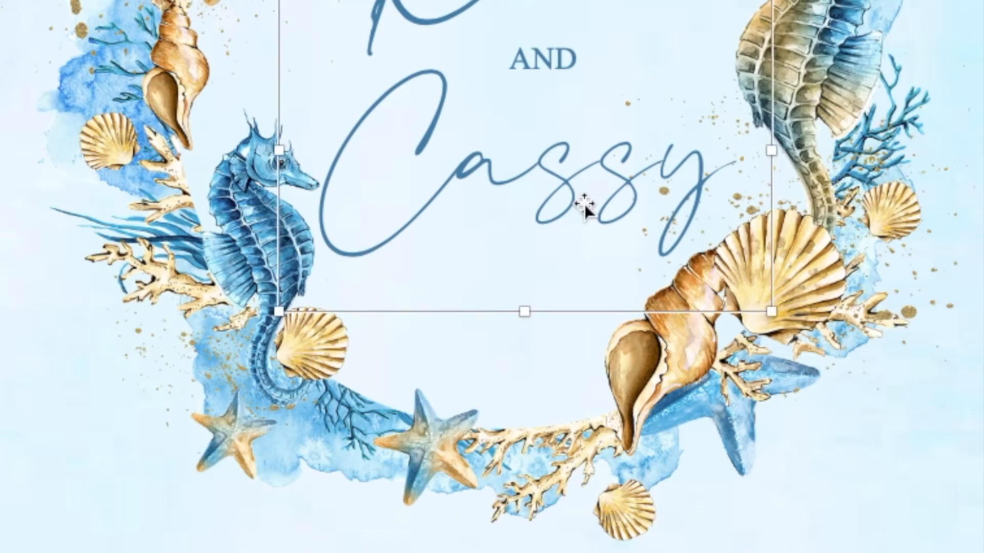
right_click(584, 206)
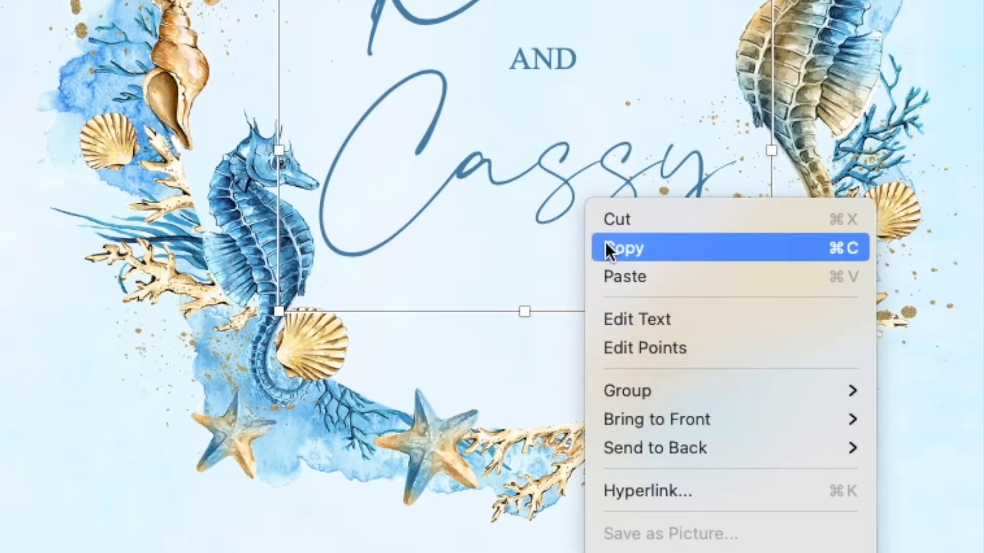
click(606, 248)
right_click(579, 198)
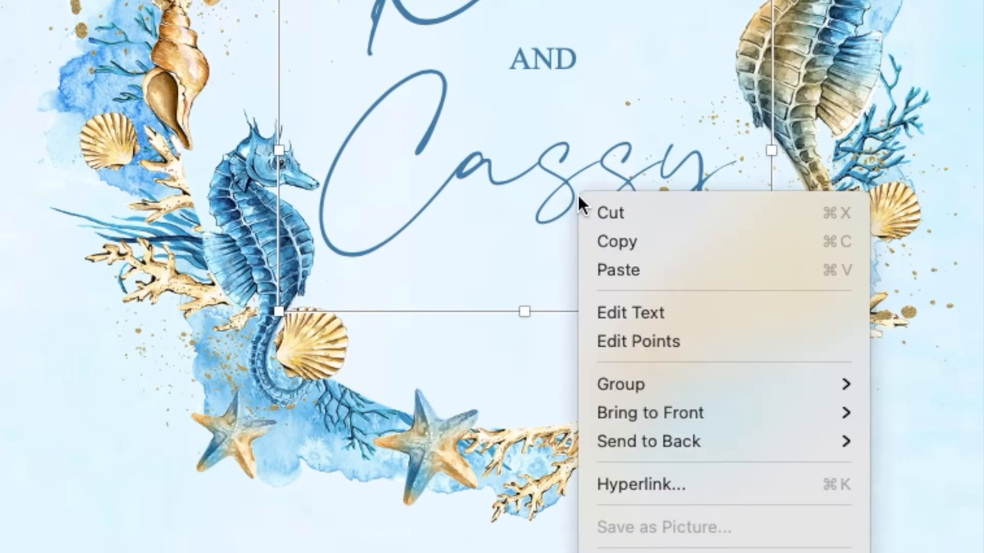
click(602, 271)
drag(588, 226, 489, 552)
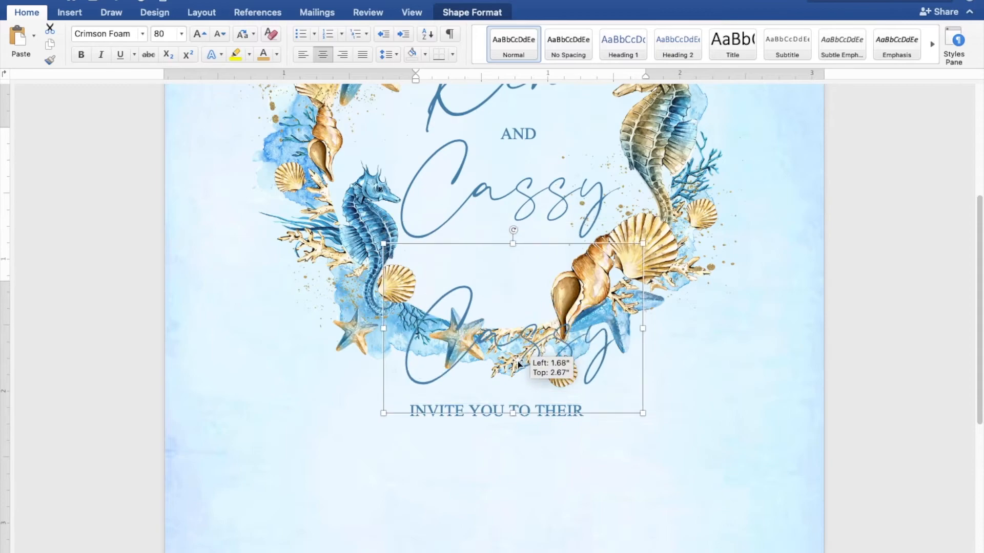
drag(491, 473, 491, 492)
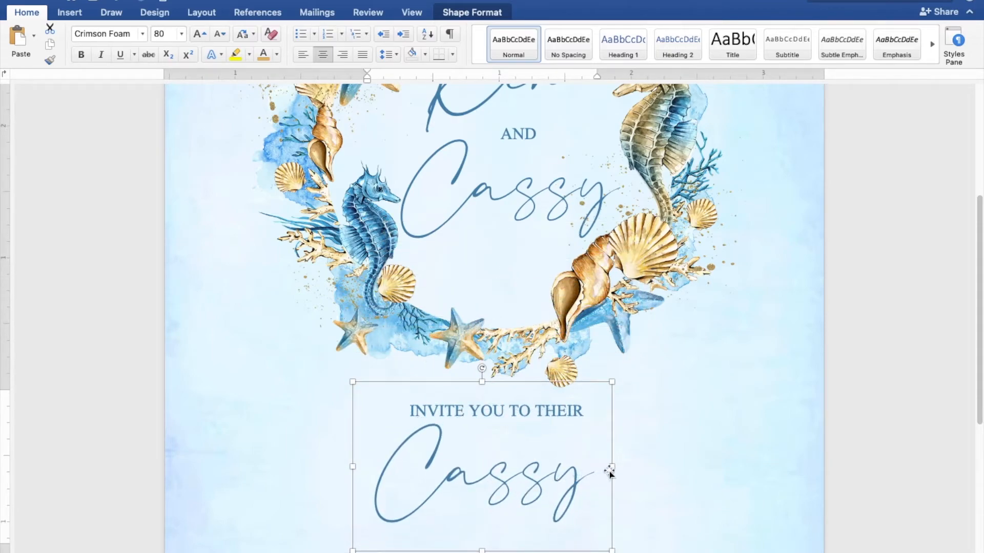
Widen the copied script name box and replace its text with "Wedding"
drag(611, 467, 459, 484)
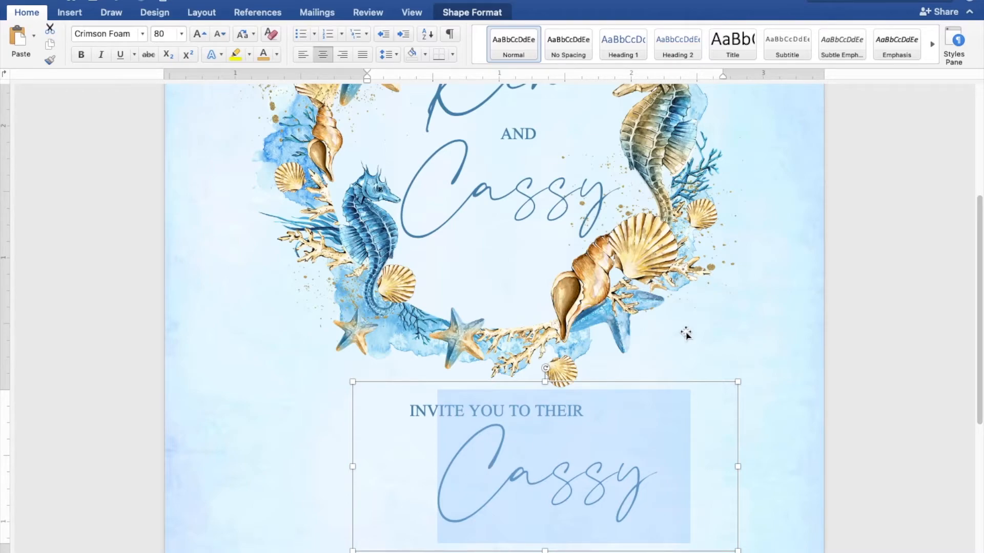
text(Wedd)
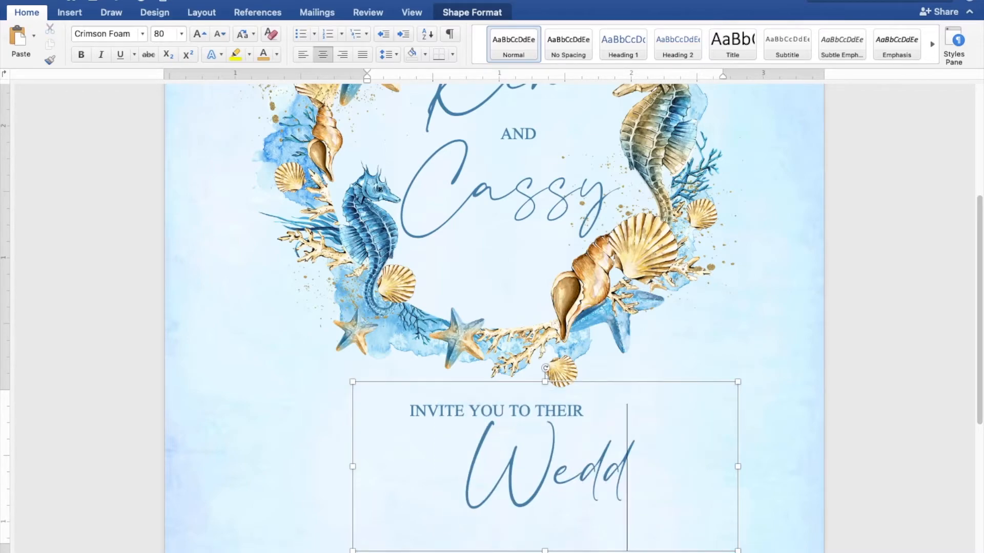
text(ing)
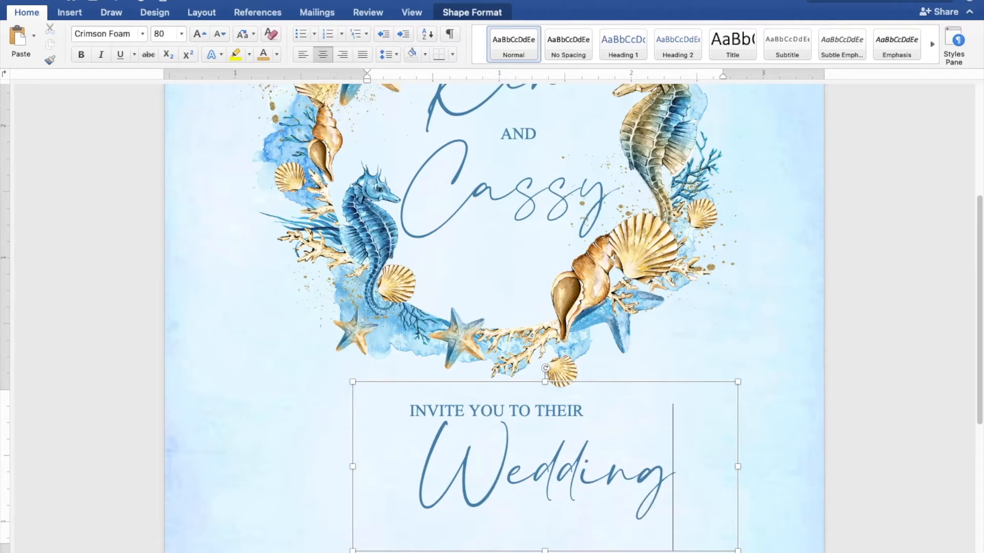
Set the "Wedding" text to font size 120 and colour it with the recently used light gold
drag(682, 476, 418, 476)
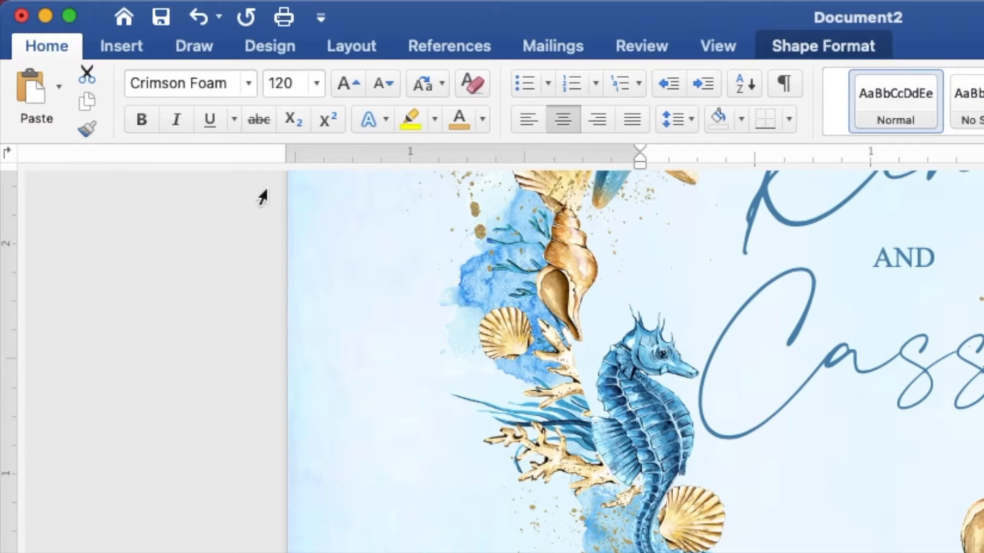
click(482, 120)
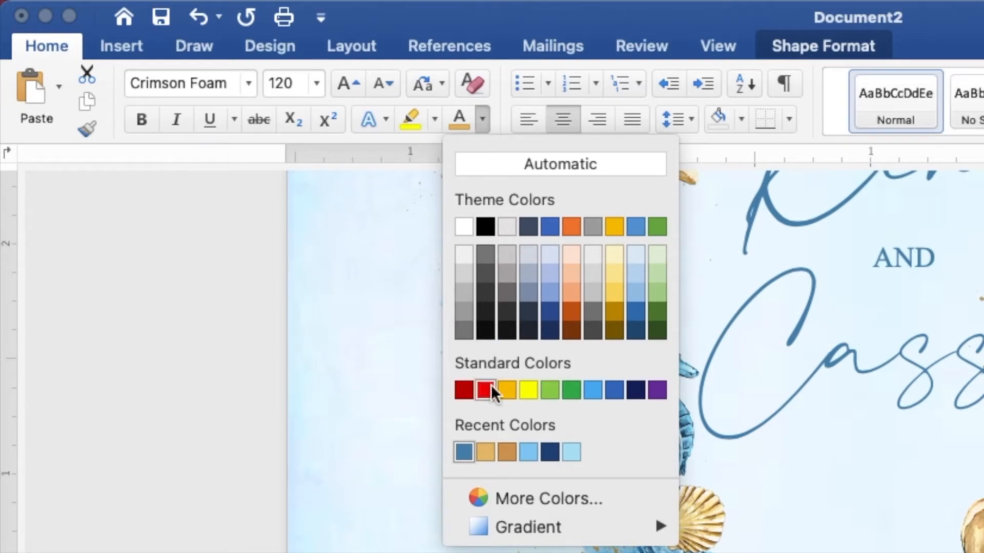
click(483, 452)
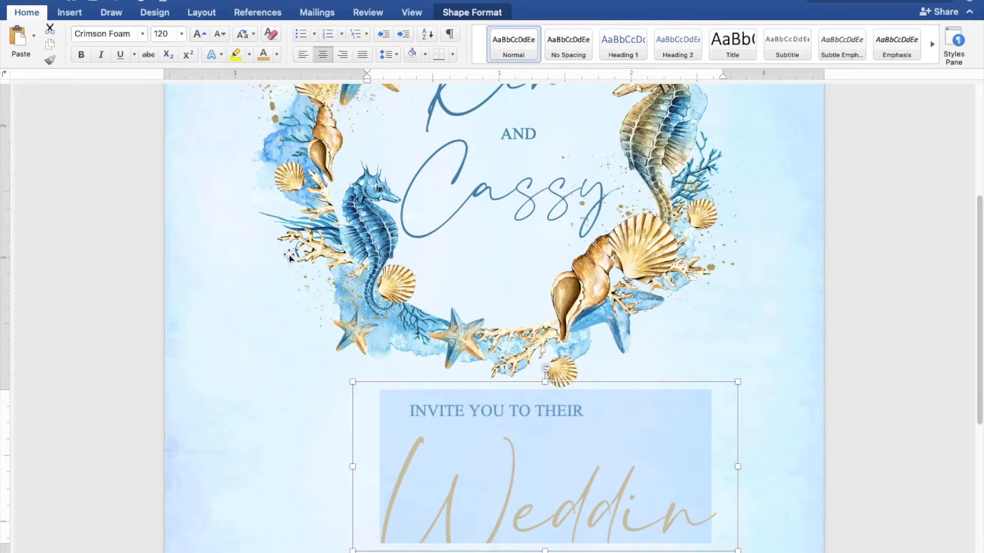
Enlarge the "Wedding" box to show the whole word and centre it under "INVITE YOU TO THEIR"
scroll(584, 359, down, 5)
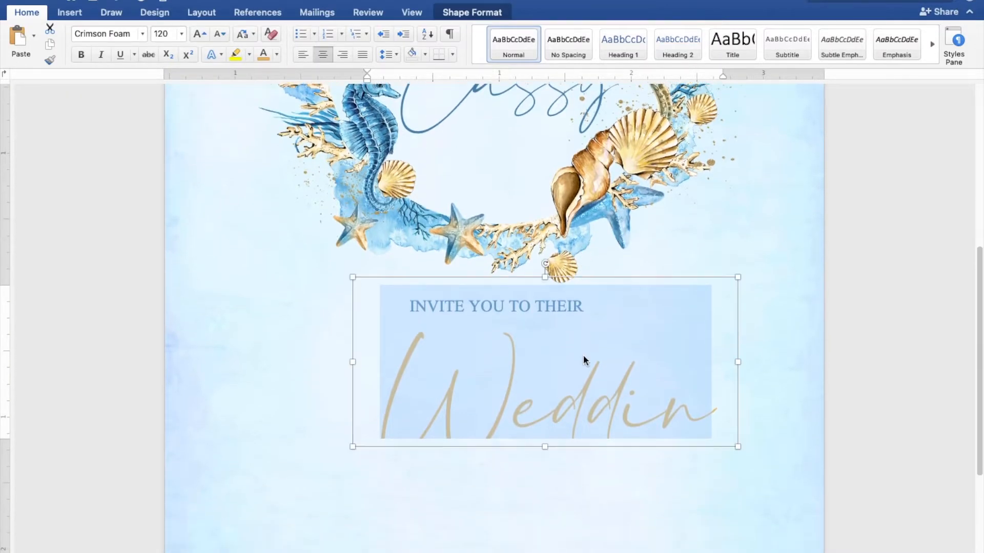
drag(352, 445, 261, 496)
drag(361, 441, 357, 426)
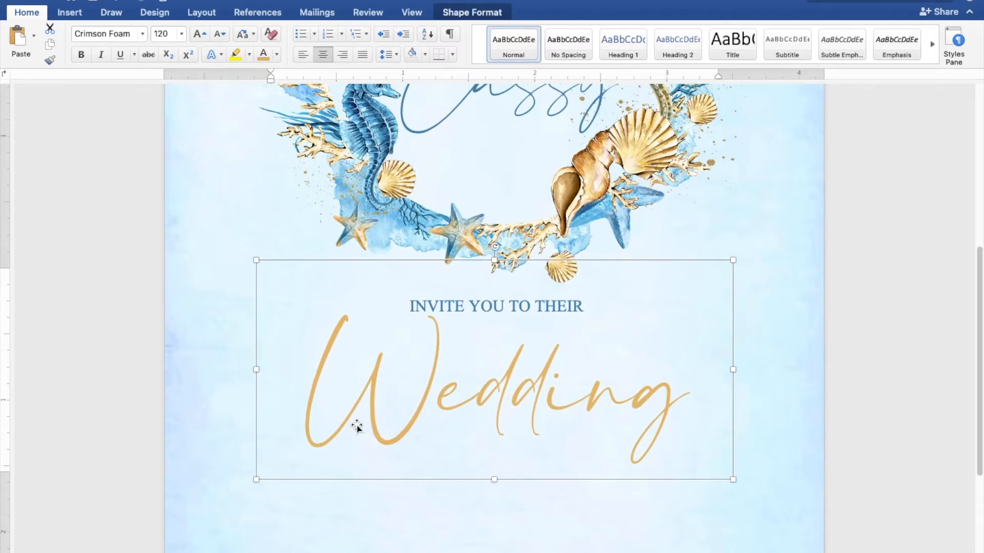
click(462, 306)
Duplicate the "AND" text box between the names and move the copy to the space below "Wedding"
scroll(463, 241, up, 5)
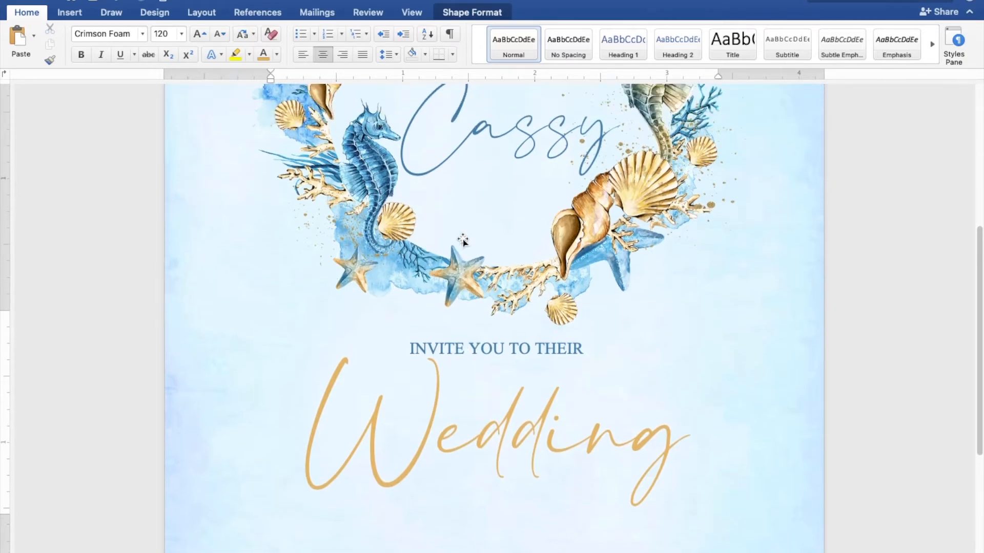
click(506, 163)
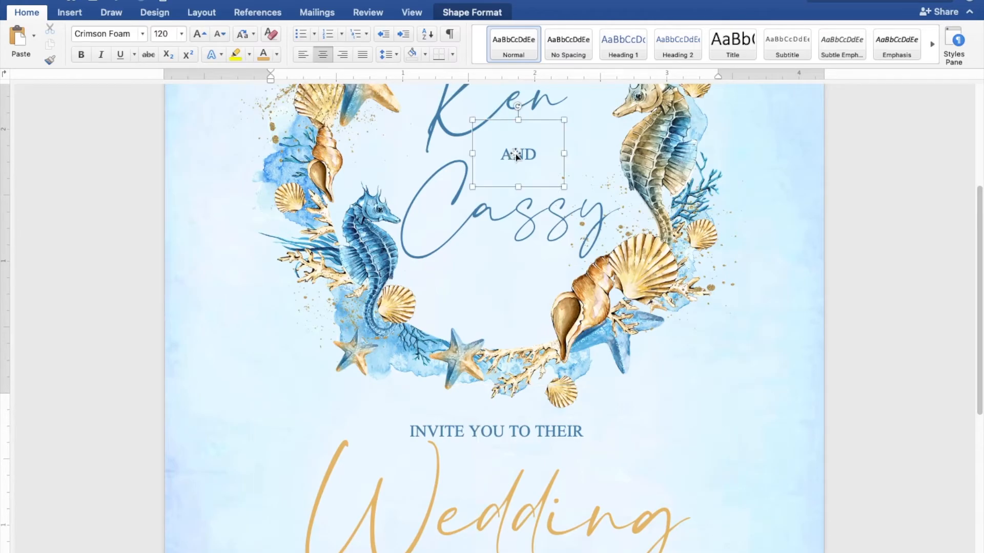
right_click(515, 149)
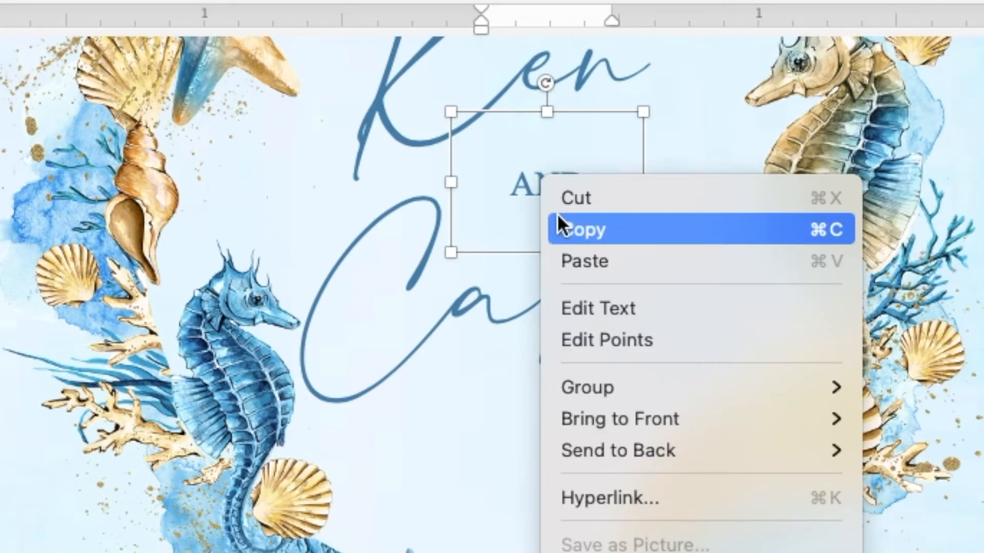
click(558, 228)
right_click(546, 169)
click(572, 251)
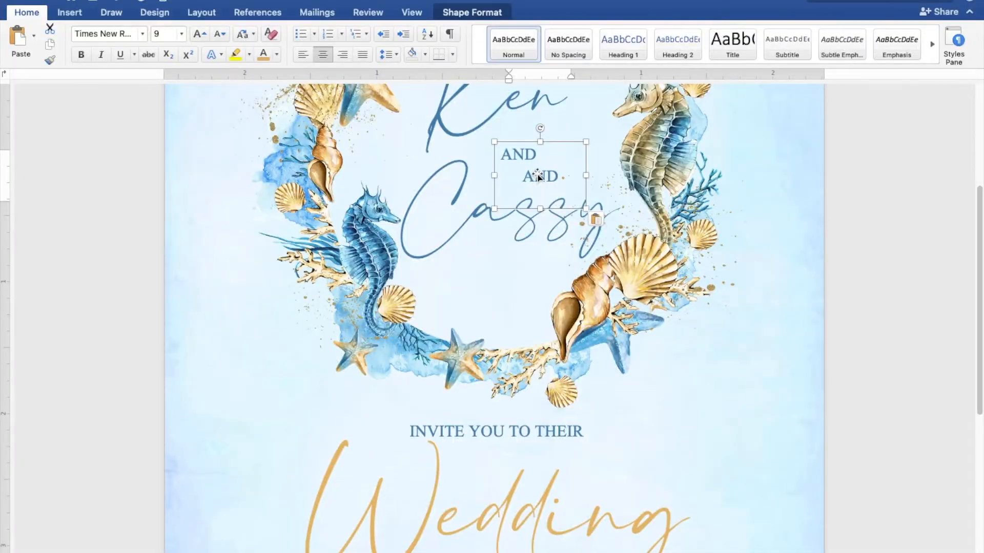
drag(602, 241, 578, 461)
drag(531, 284, 699, 509)
click(601, 464)
scroll(600, 465, down, 5)
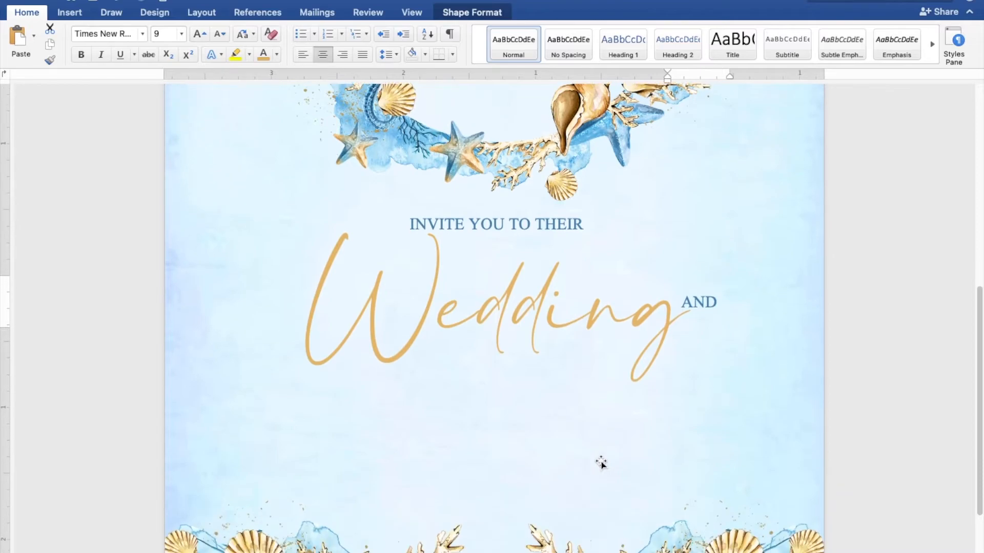
click(659, 302)
drag(691, 262, 440, 376)
Enlarge the copied "AND" box to fill the space between "Wedding" and the coral artwork, centred on the page
drag(501, 412, 682, 479)
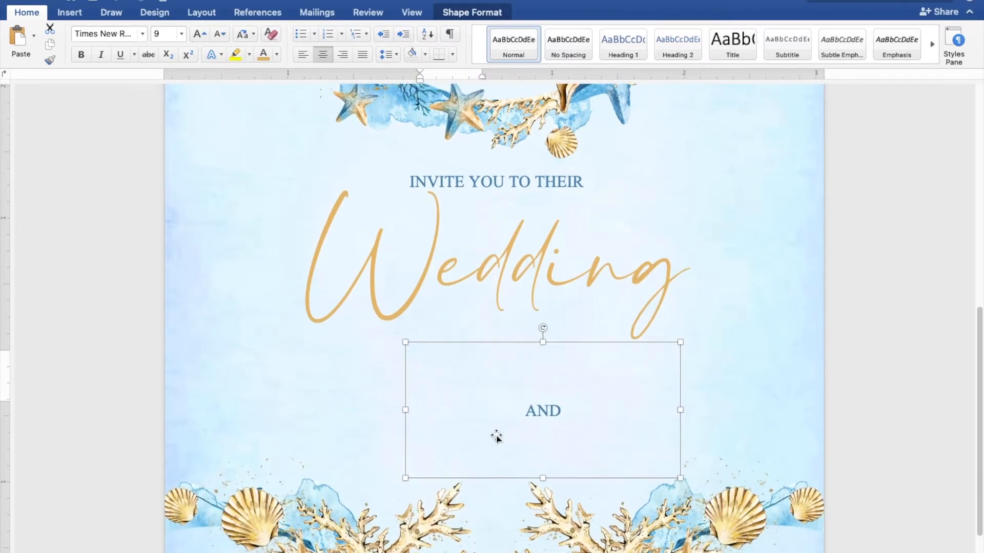
drag(404, 410, 329, 411)
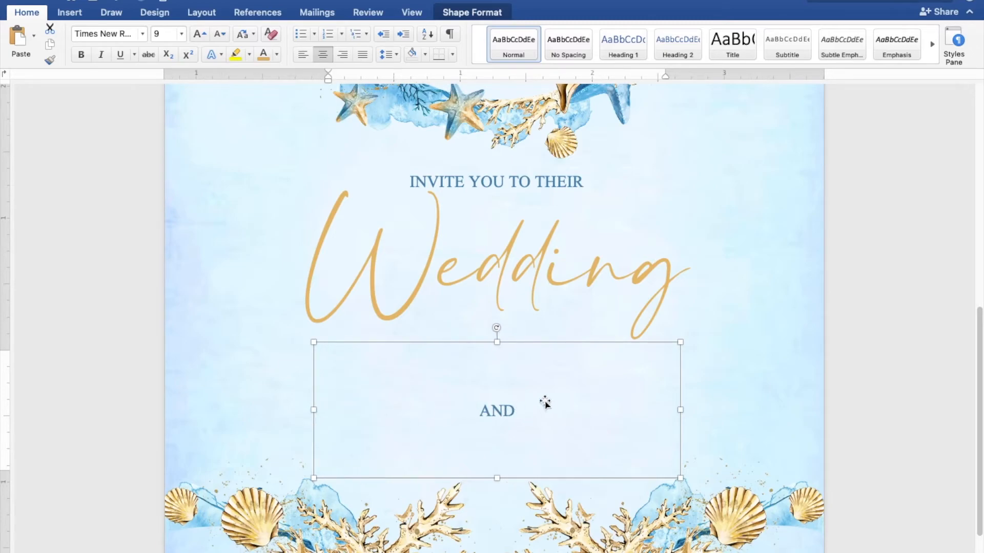
drag(498, 343, 497, 300)
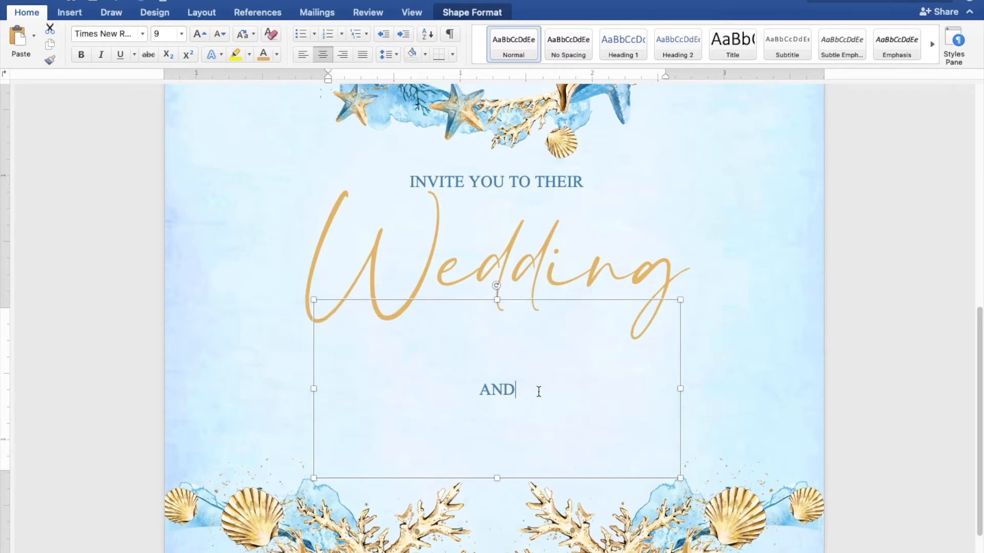
Replace the text in the enlarged box with "SUNDAY, DECEMBER 5, 2021 AT 10:00 IN THE MORNING"
drag(538, 391, 467, 390)
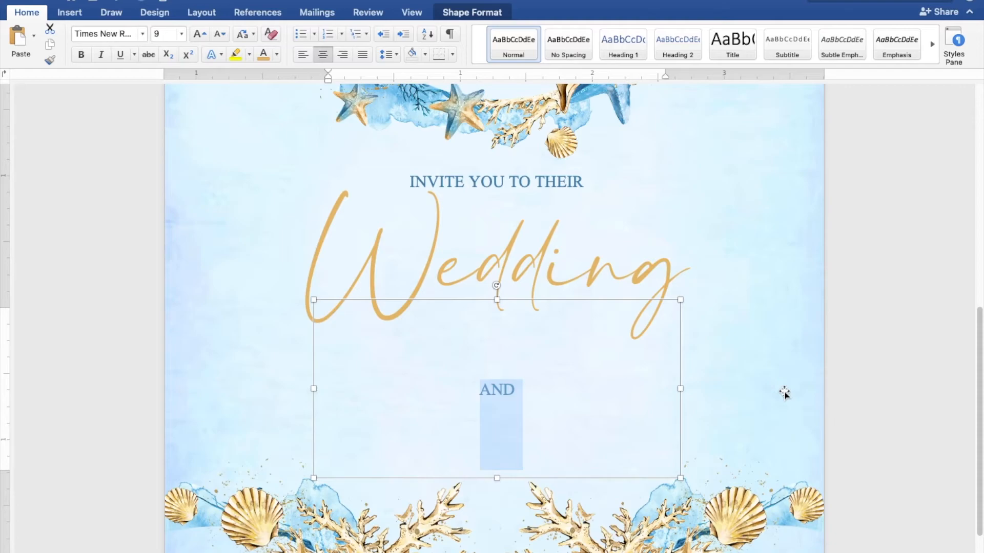
text(SU)
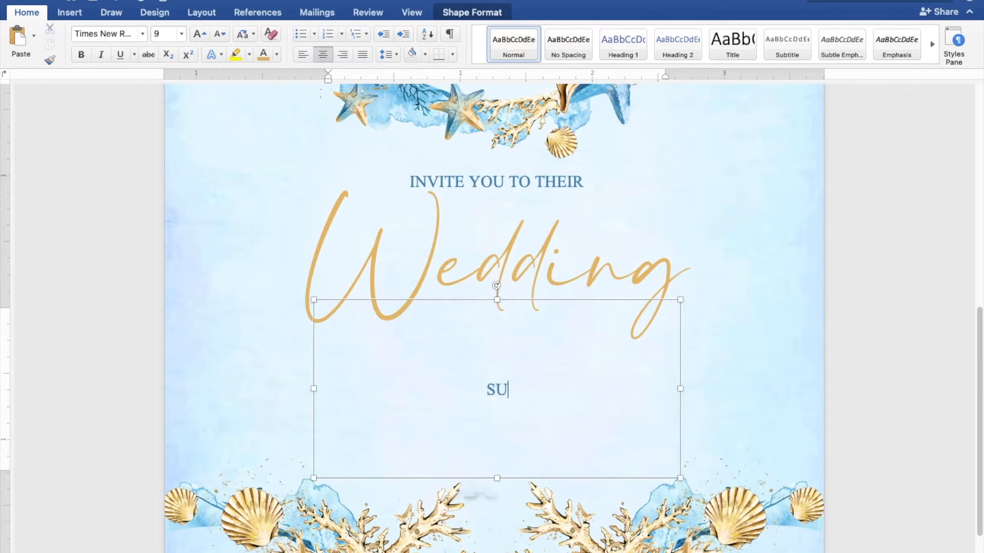
text(NDAY, DECEMBER )
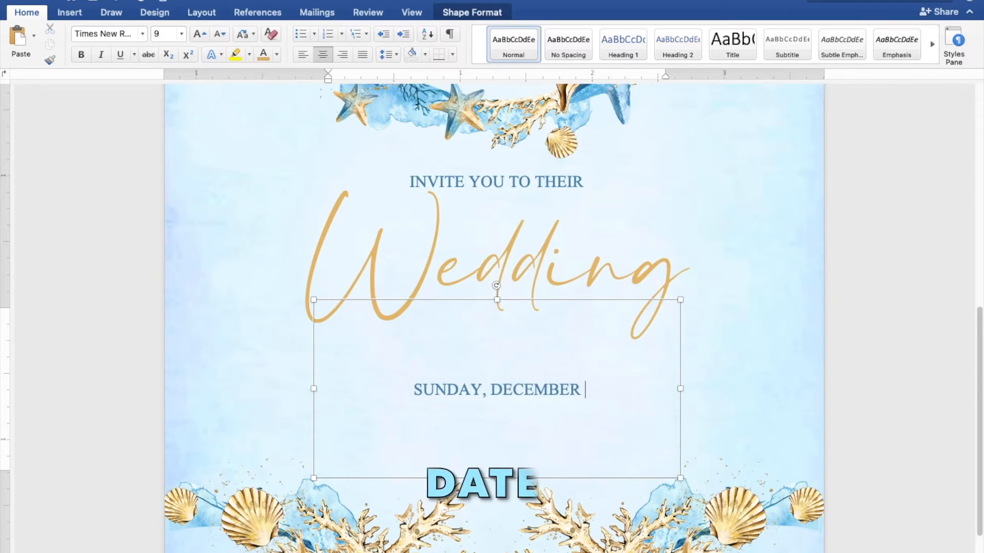
text(5, 2021)
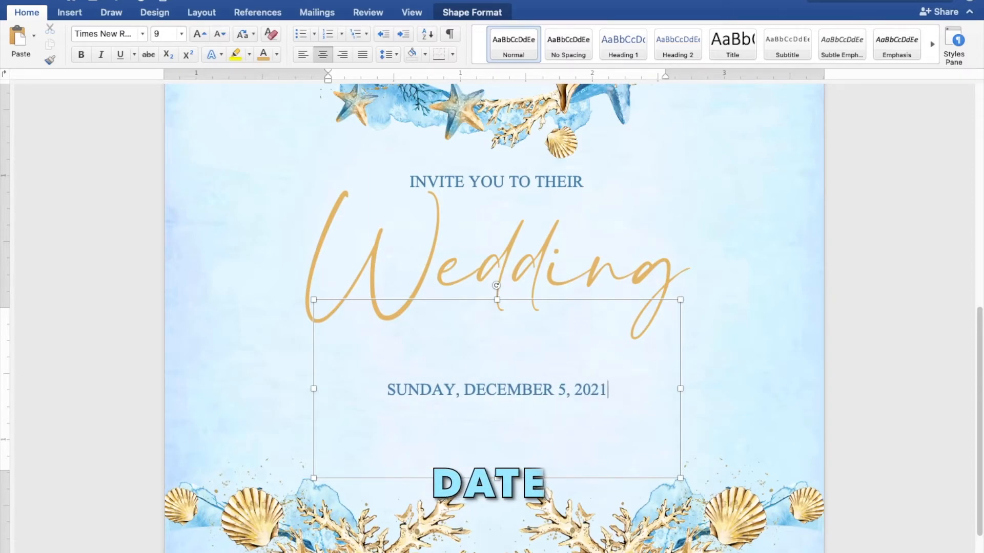
text( A)
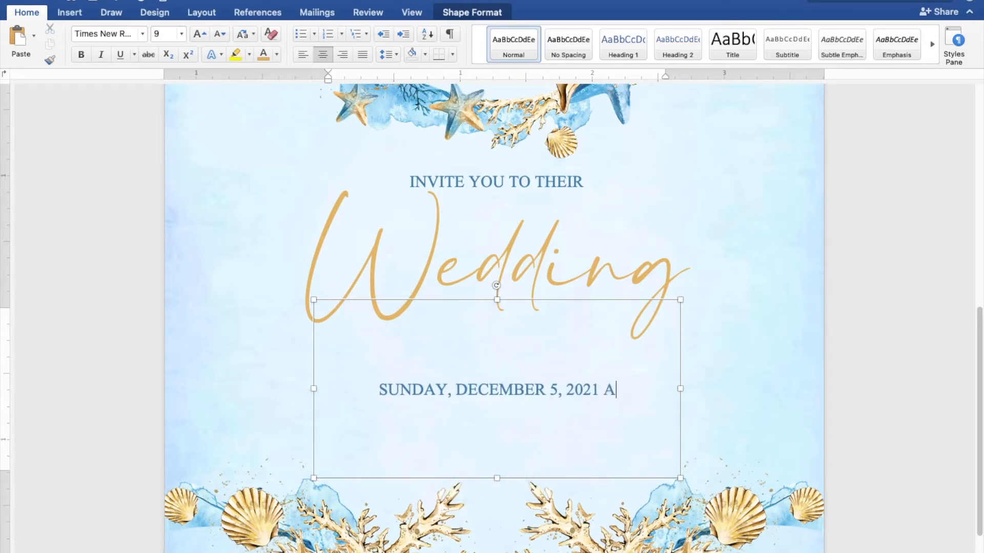
text(T 10:00 )
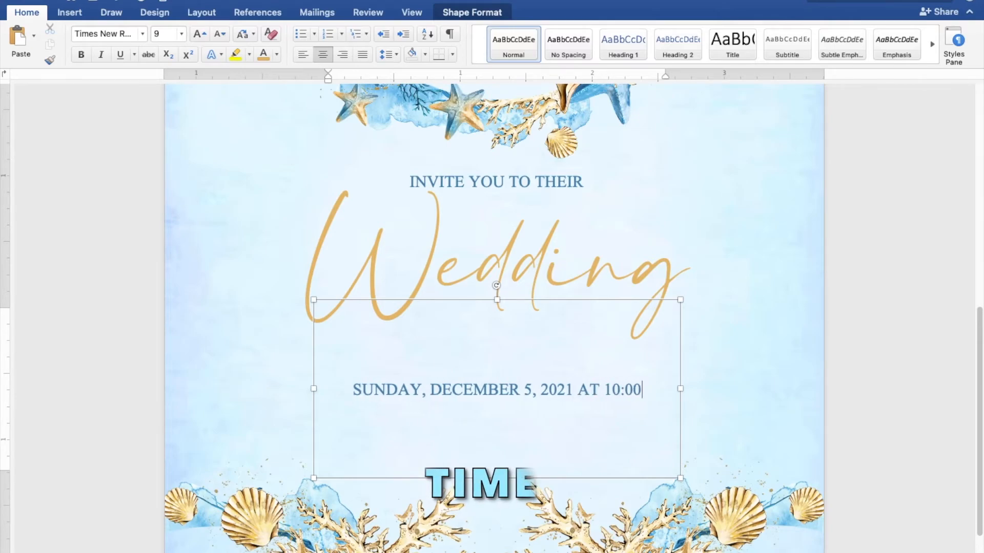
text(IN THE M)
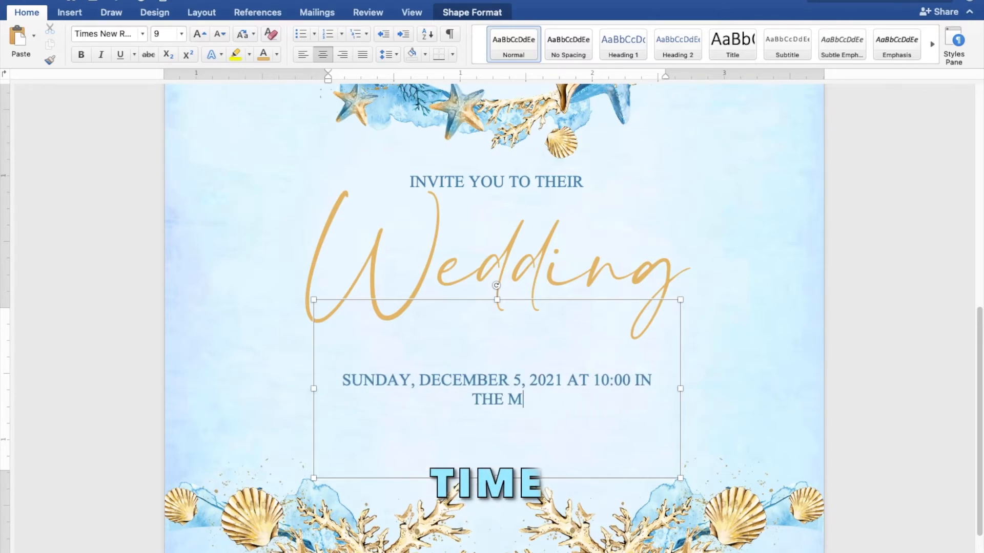
text(ORNING)
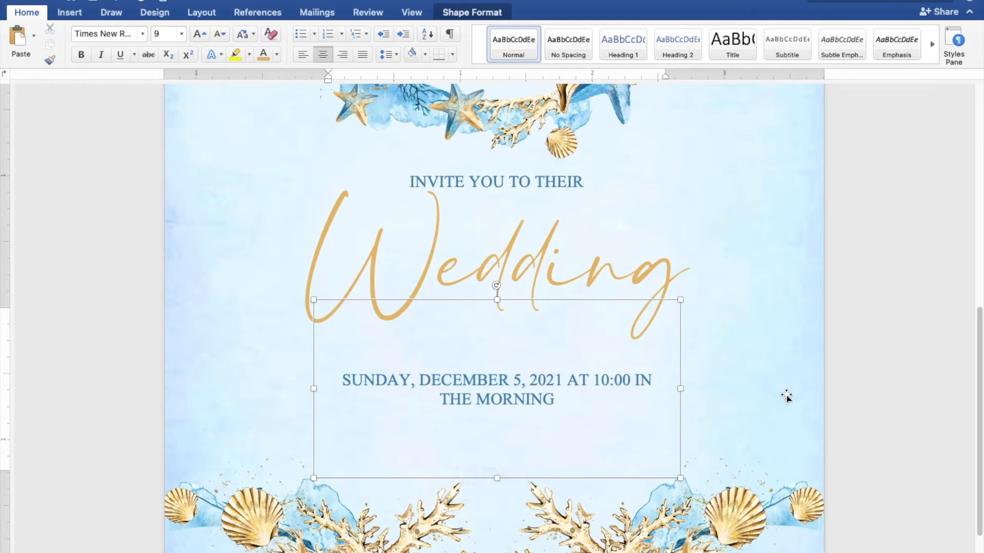
Widen the date text box to about 3.71" and add the lines "ST. THOMAS AQUINAS PARISH CHURCH" and "MANGALDAN PANGASINAN" below the date
drag(682, 388, 747, 389)
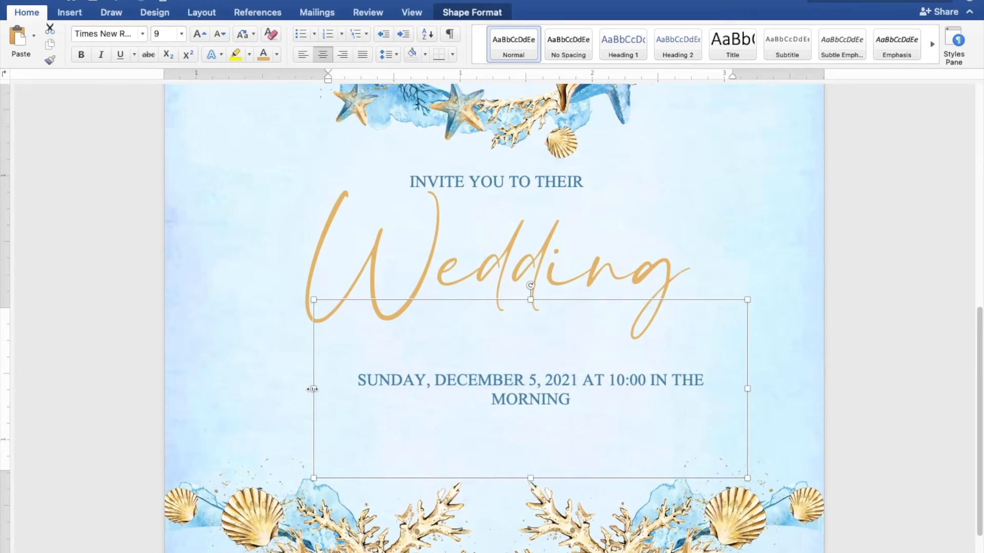
drag(310, 389, 256, 389)
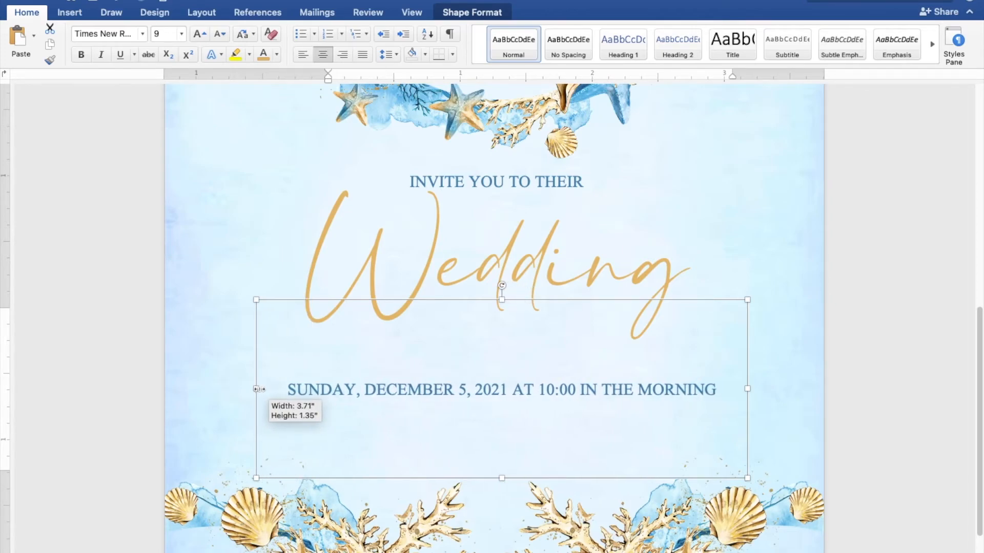
click(726, 390)
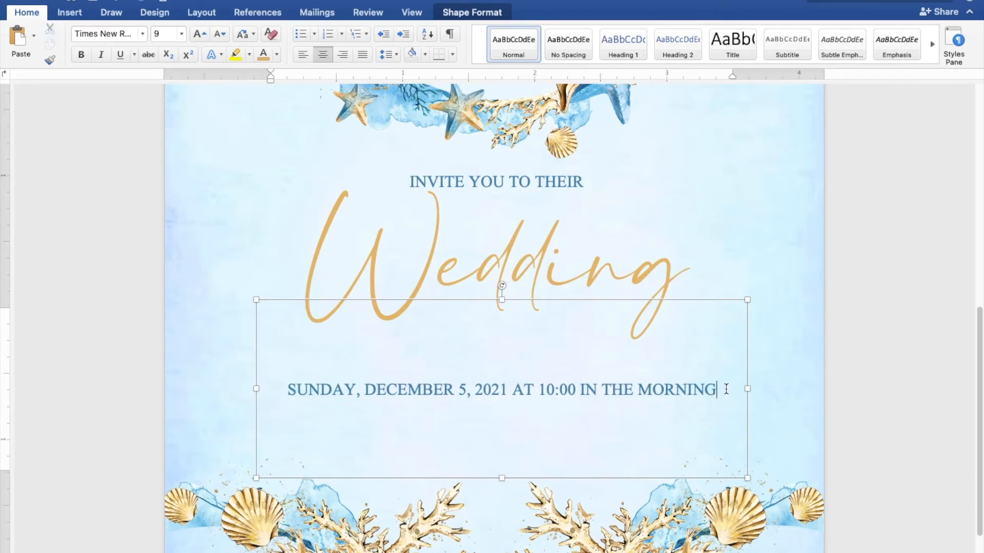
key(Return)
text(ST. THOMAS )
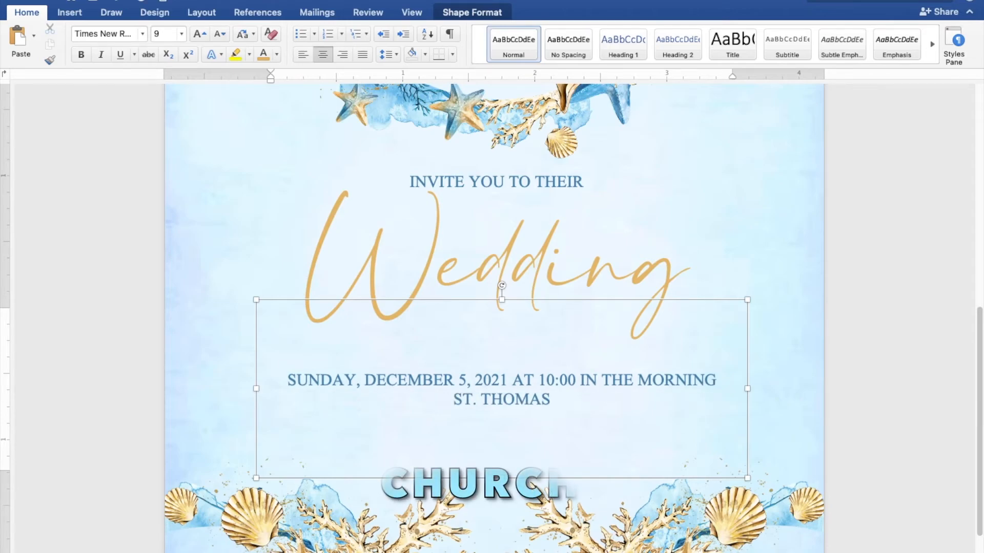
text(AQUINAS PAR)
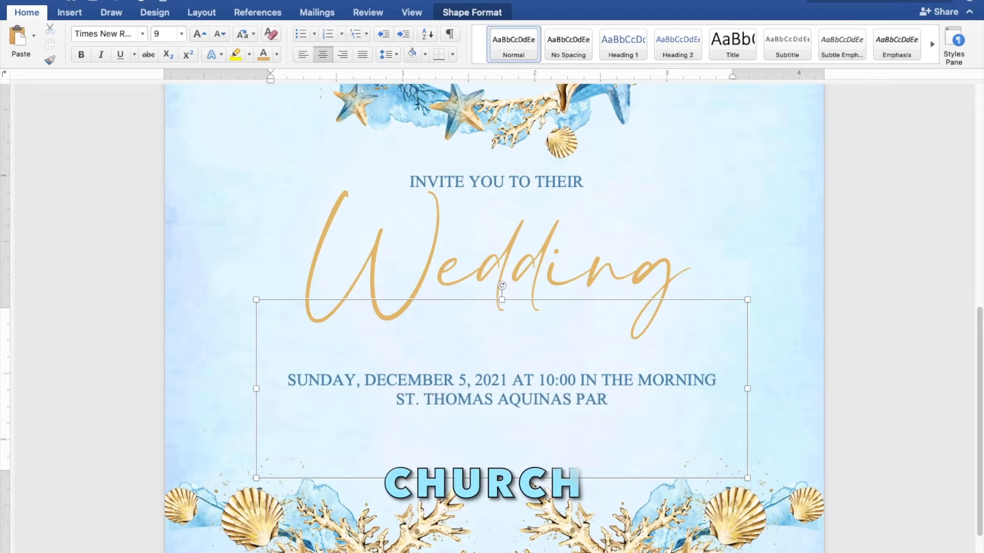
text(ISH CHURCH)
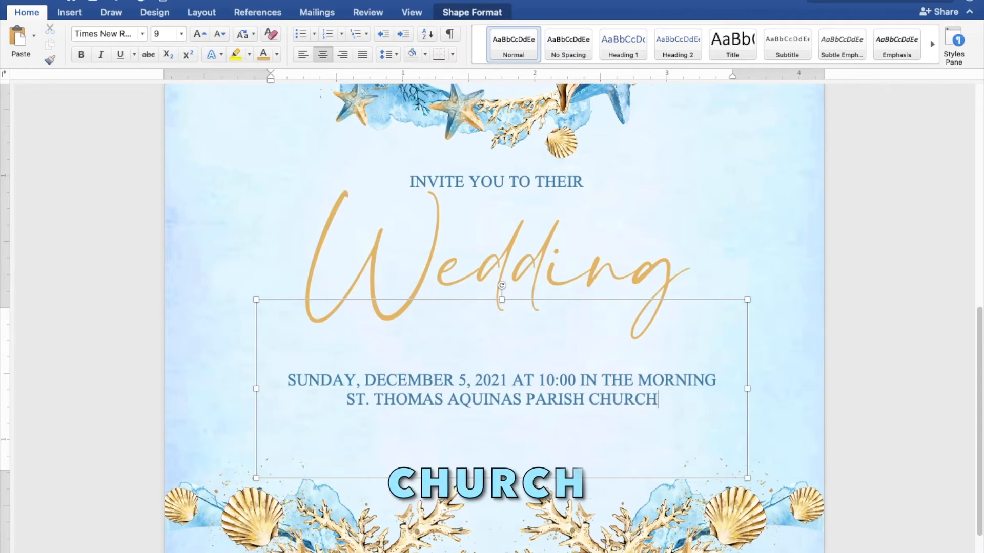
key(Return)
text(MANGALDAN)
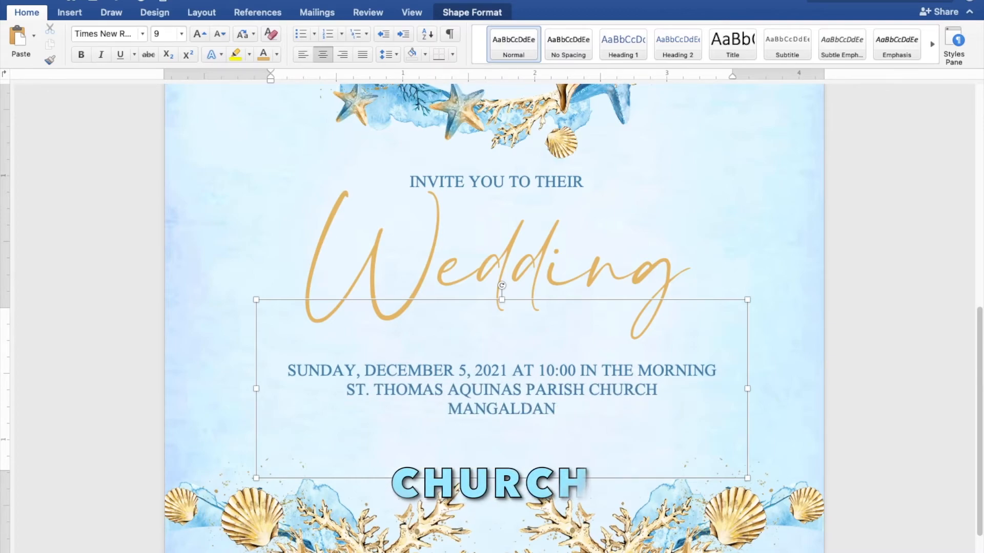
text( PANGASINAN)
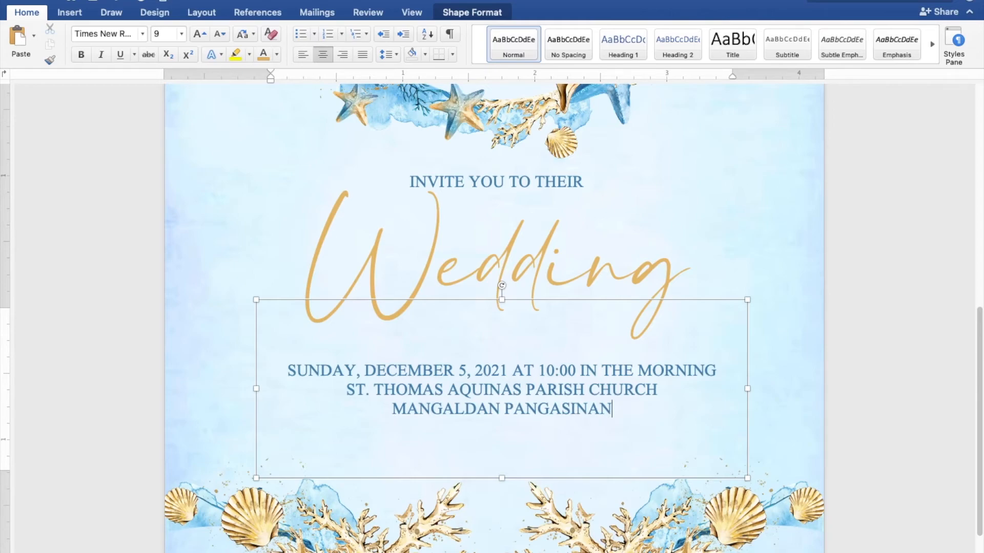
Add "Reception to follow" below the location line, separated from it by one blank line
key(Return)
text(Reception to)
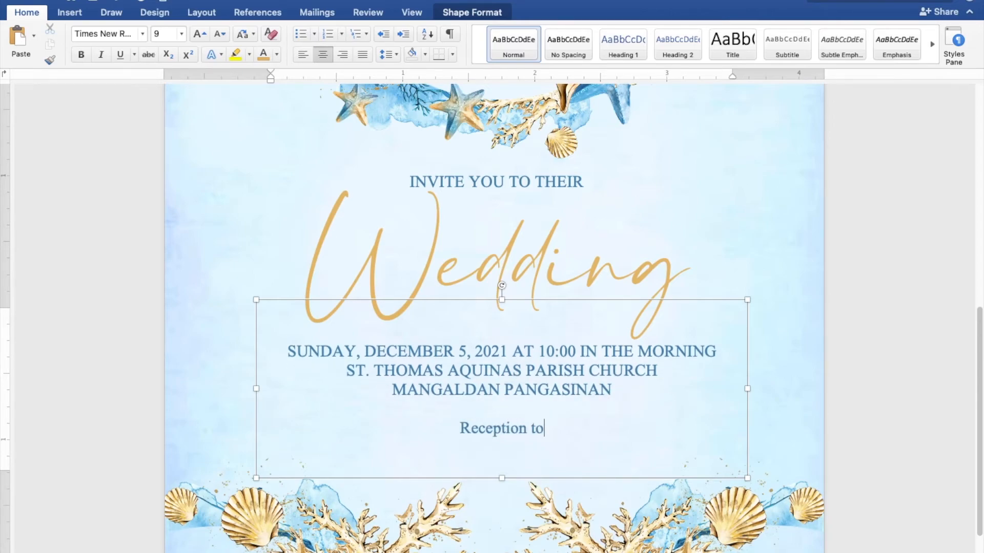
text( follow)
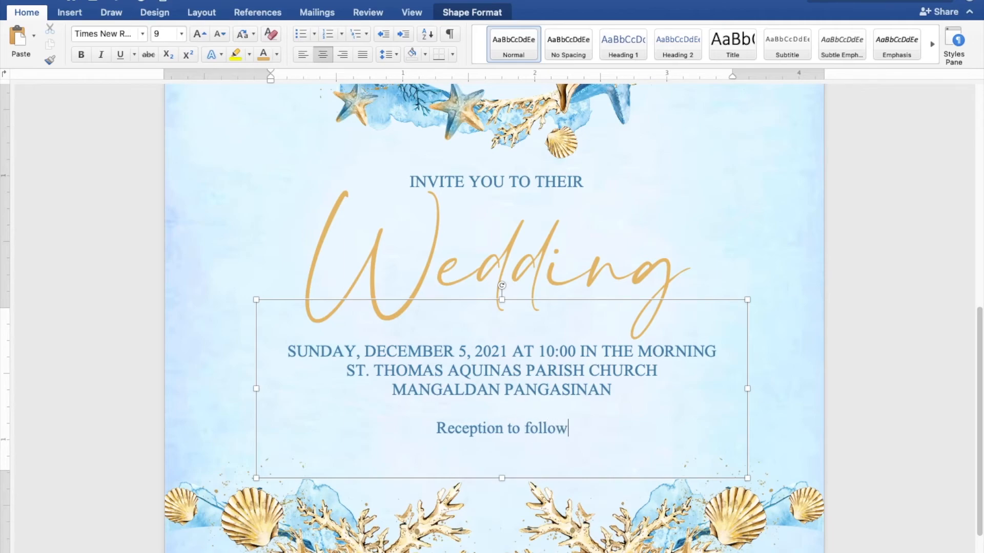
Format "Reception to follow" in the Crimson Foam font at size 20
drag(583, 432, 457, 431)
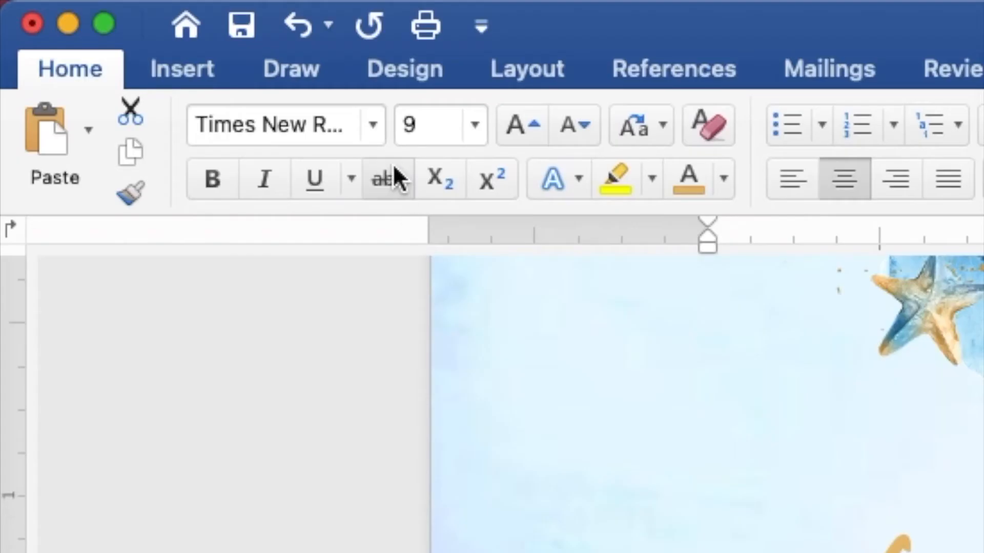
click(142, 33)
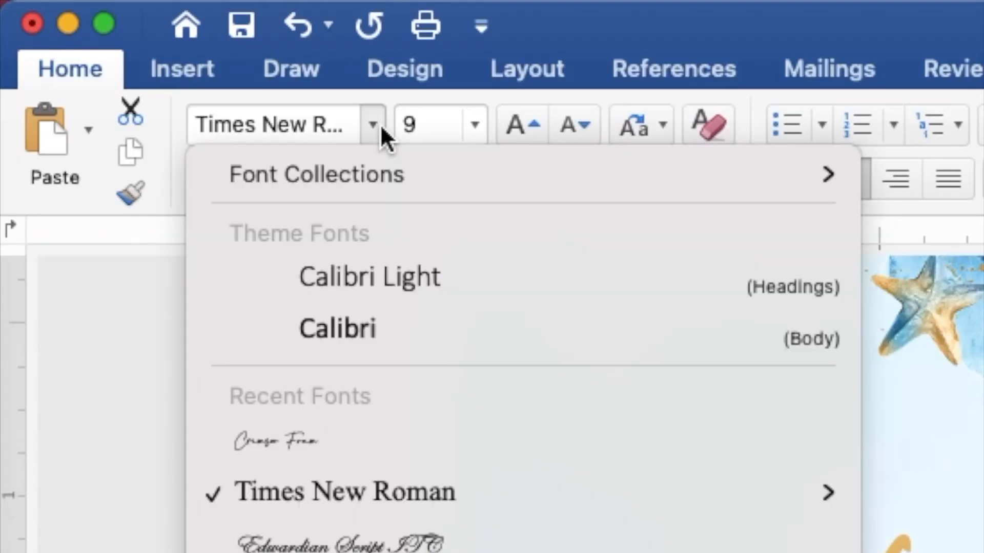
click(365, 441)
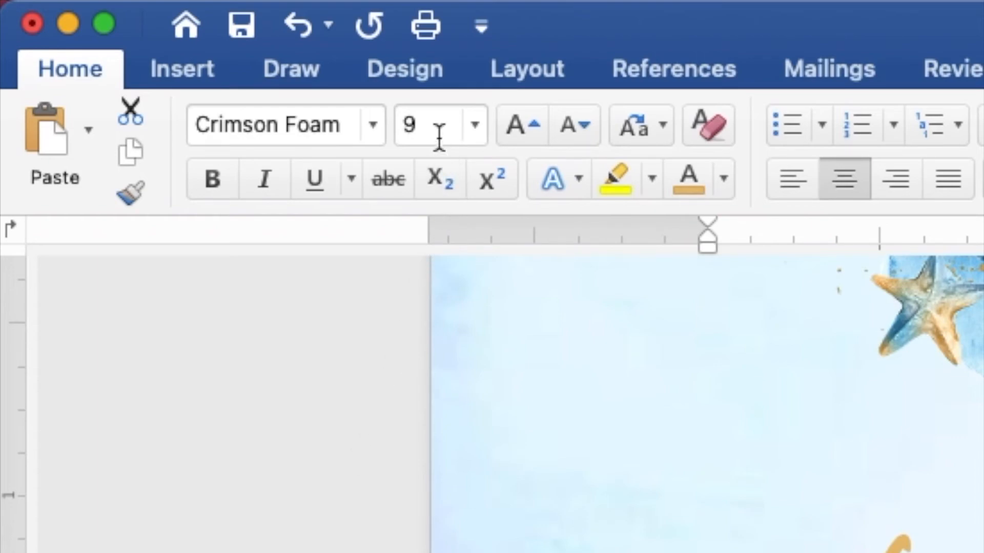
click(403, 126)
text(20)
key(Return)
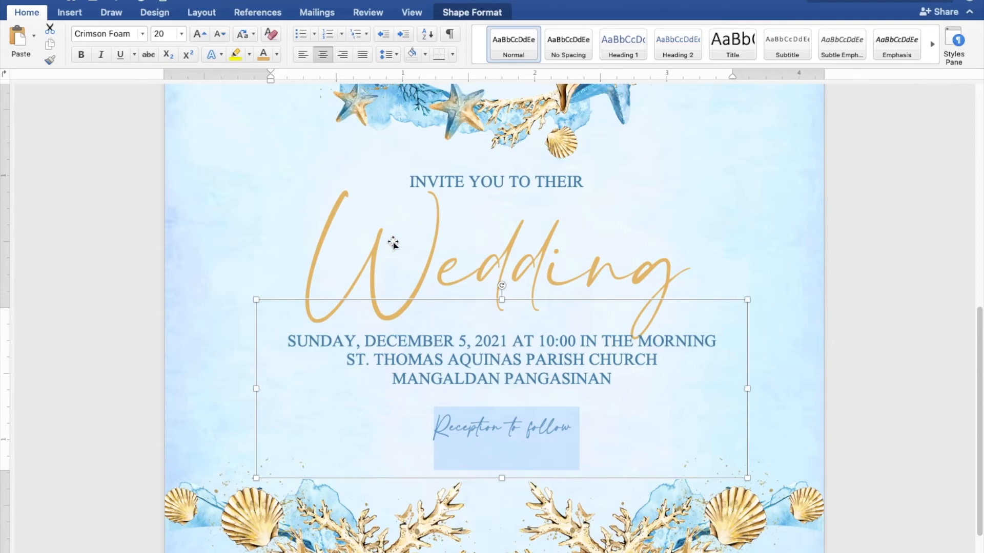
Shorten the event details box by lowering its upper edge below "Wedding", and nudge the box slightly down towards the coral artwork
drag(502, 300, 505, 329)
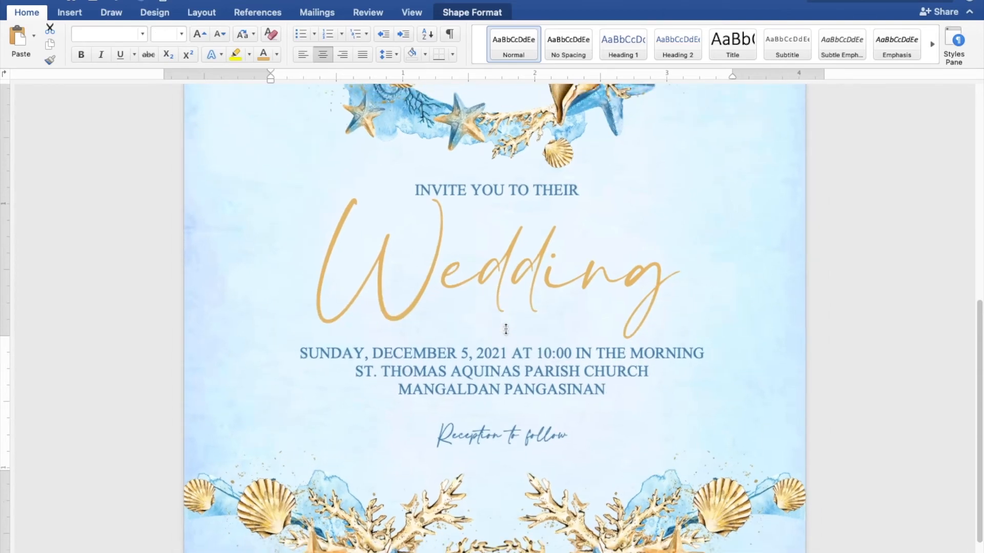
scroll(505, 329, down, 5)
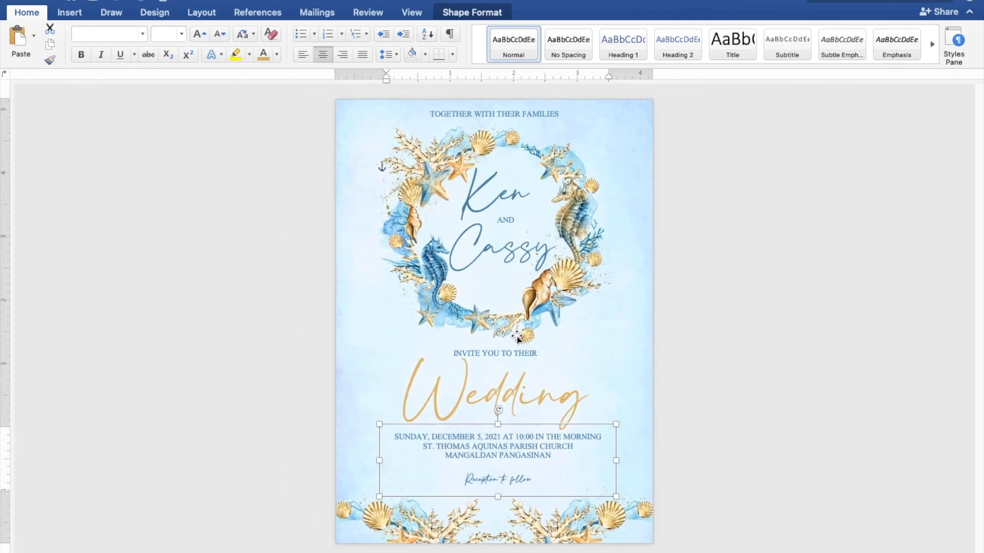
click(514, 388)
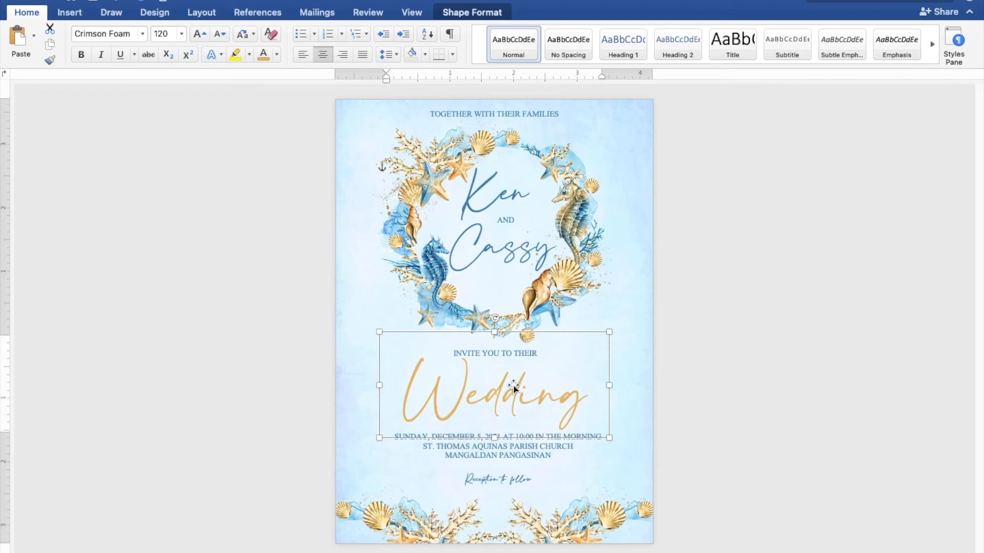
click(508, 458)
key(Down)
key(Down)
key(Down)
key(Down)
key(Down)
key(Down)
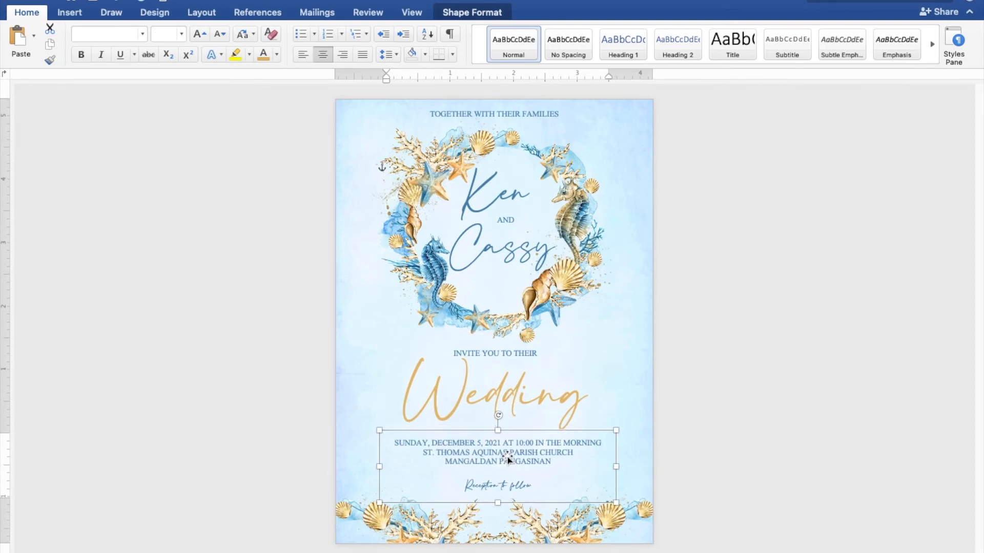
Nudge the "Wedding" title slightly down, away from "INVITE YOU TO THEIR", and deselect it
click(517, 400)
key(Down)
key(Down)
key(Down)
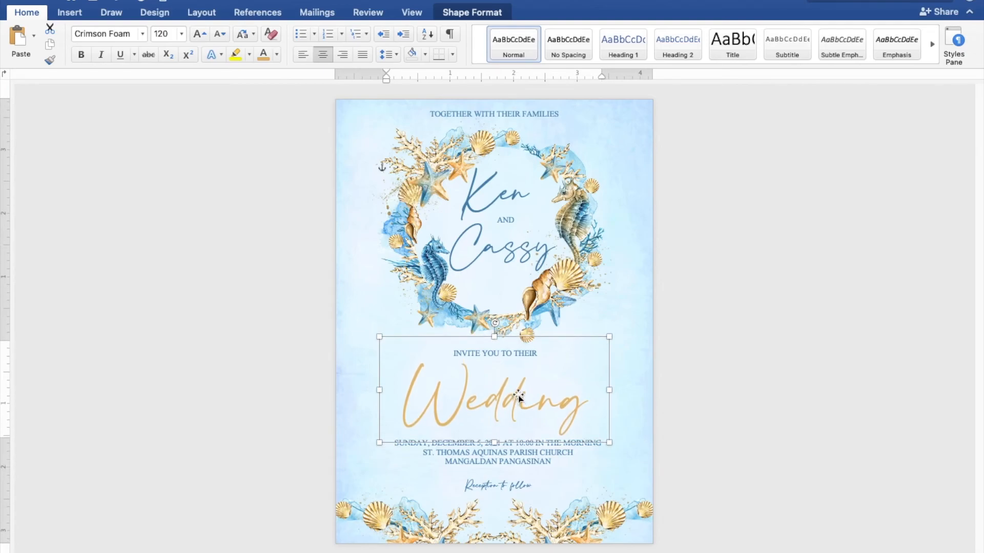
click(795, 403)
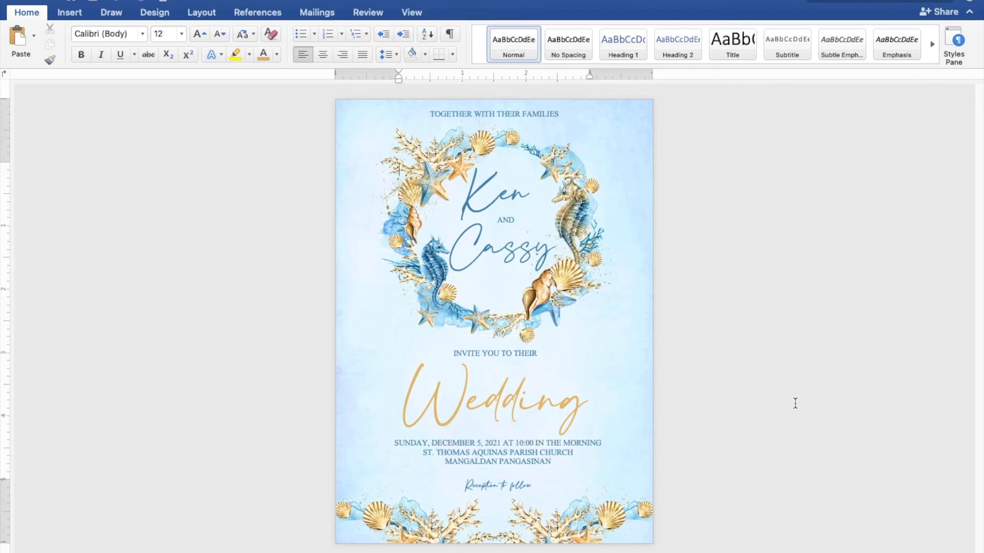